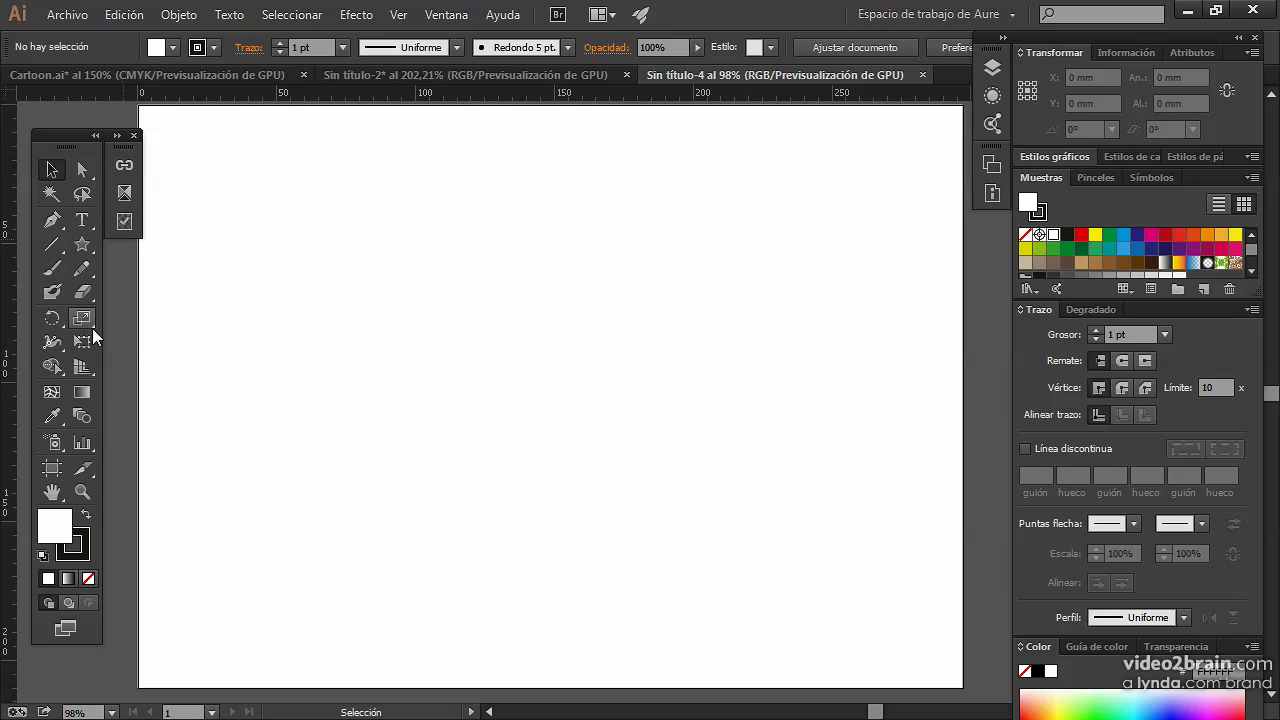
# - Examine the hidden tools grouped under the Pencil, Star, Type and Pen tools in the toolbox
pyautogui.click(81, 272)
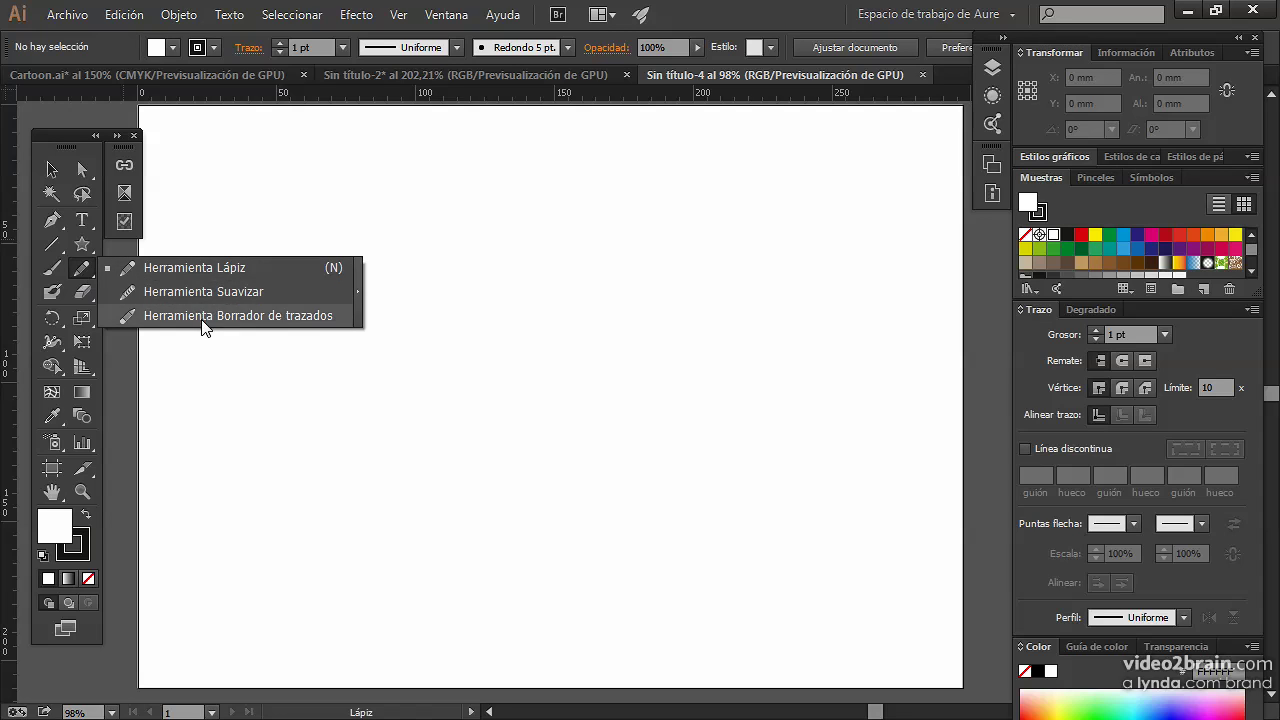
pyautogui.click(84, 276)
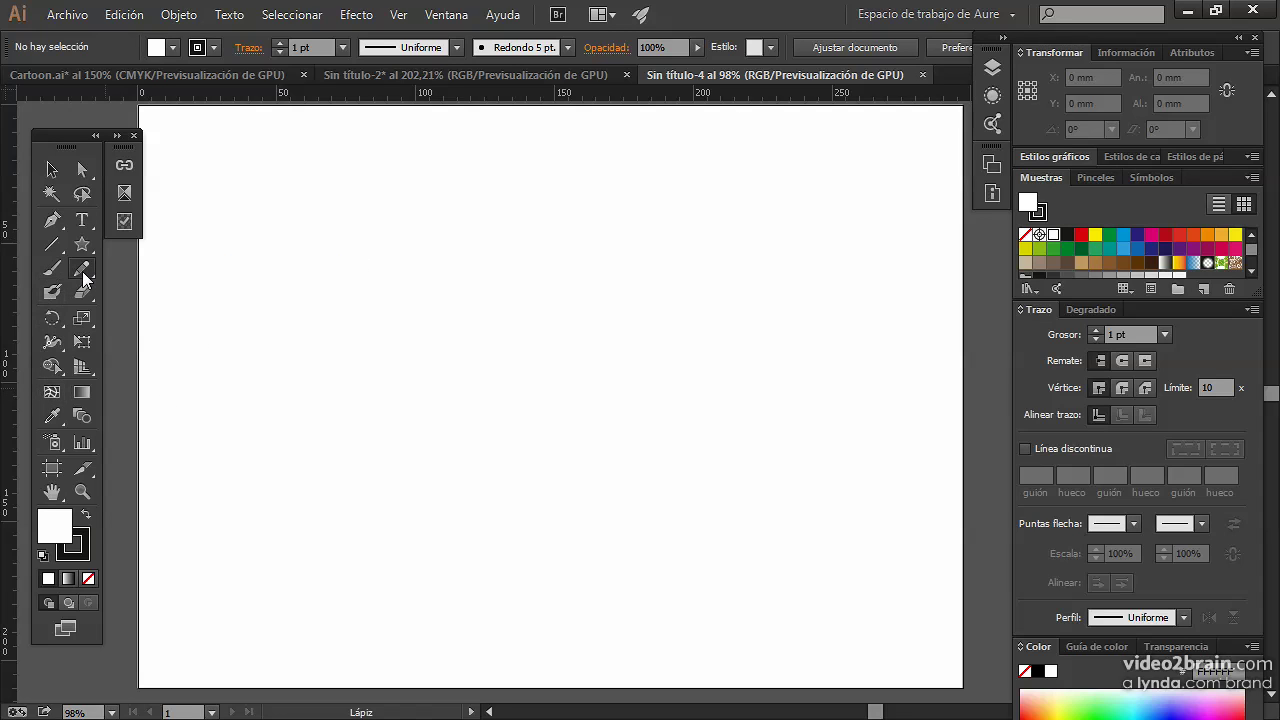
pyautogui.click(84, 278)
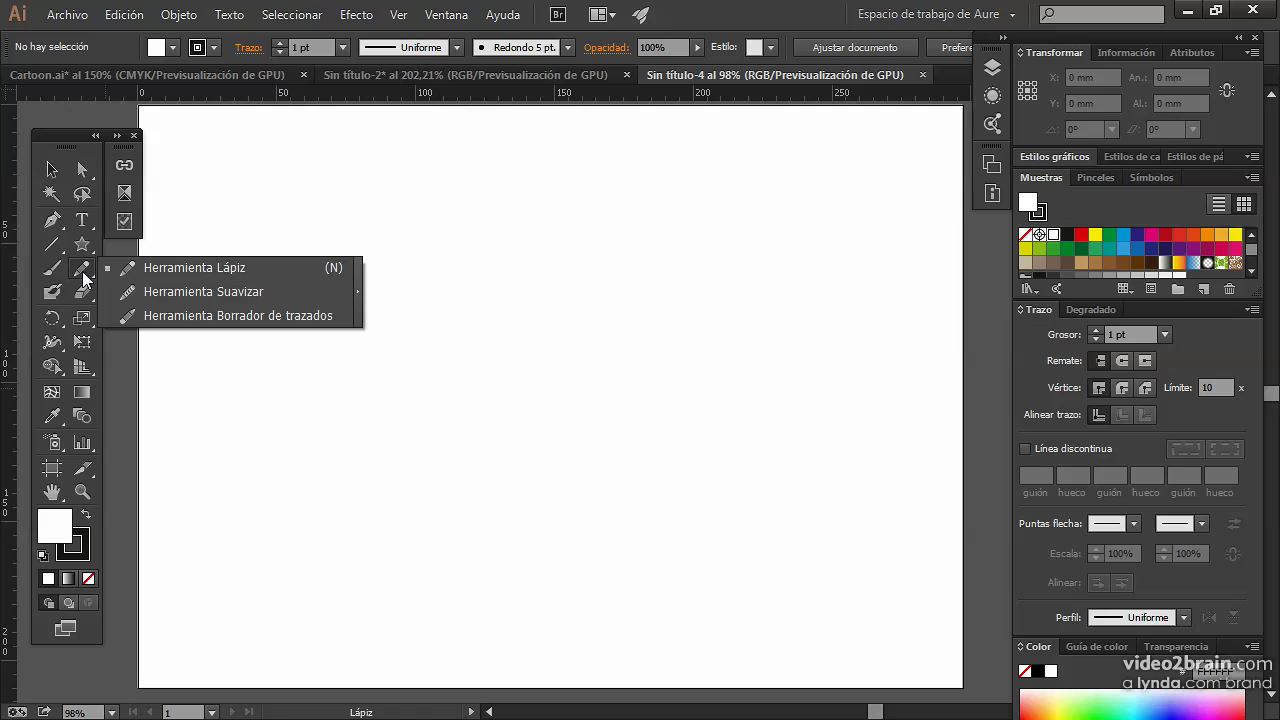
pyautogui.click(84, 279)
pyautogui.click(84, 279)
pyautogui.click(86, 248)
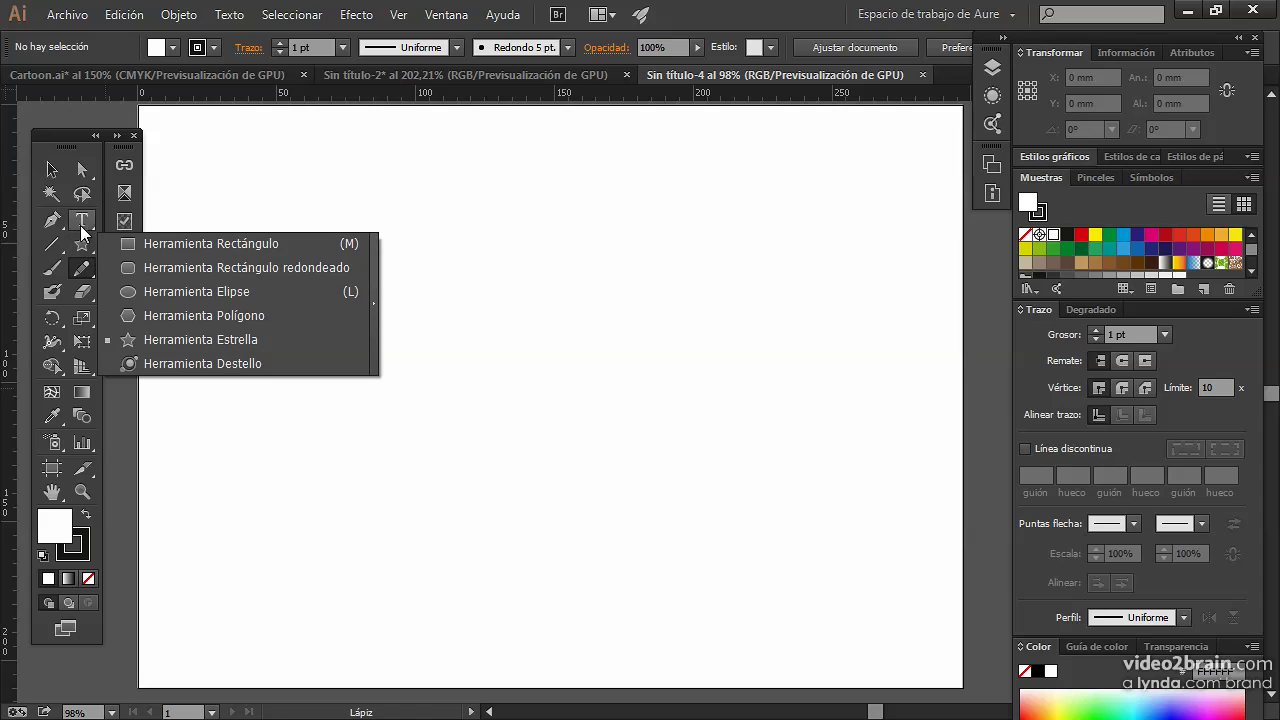
pyautogui.click(82, 220)
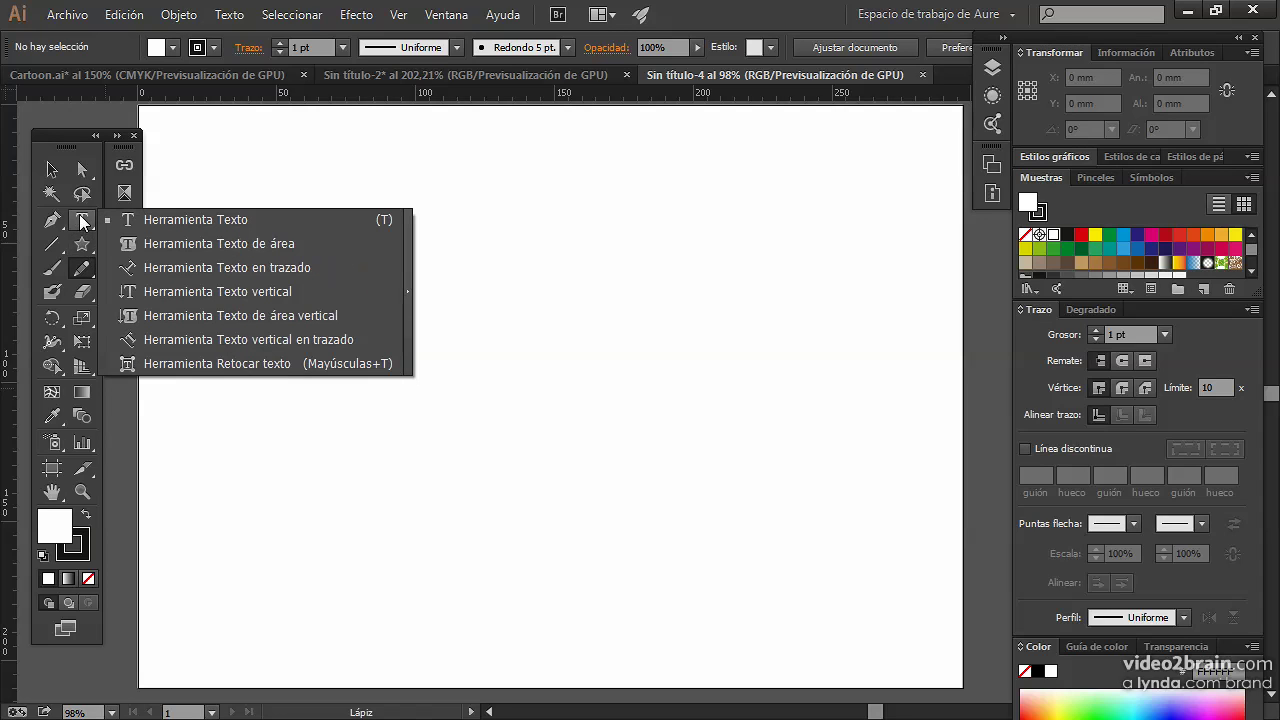
pyautogui.click(52, 246)
pyautogui.click(52, 223)
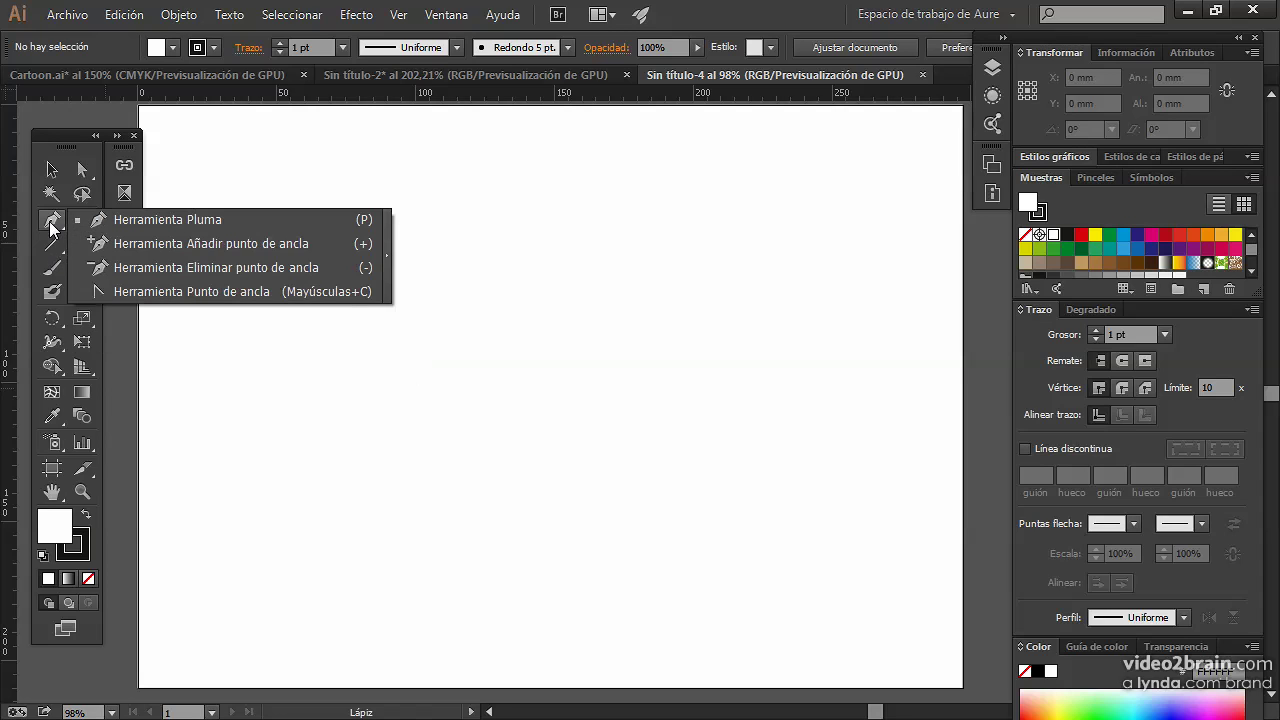
pyautogui.click(50, 224)
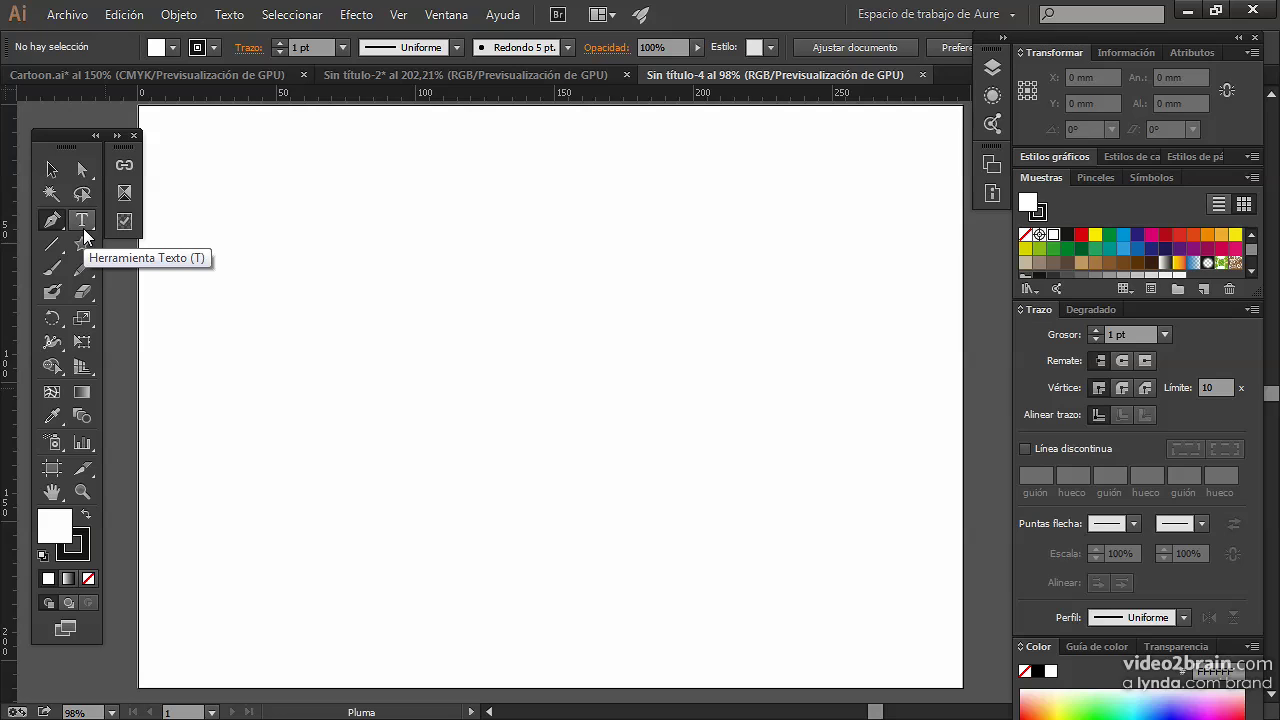
# - Tear off the Type tools as a floating panel over the artboard and shift the toolbox slightly outward
pyautogui.click(83, 228)
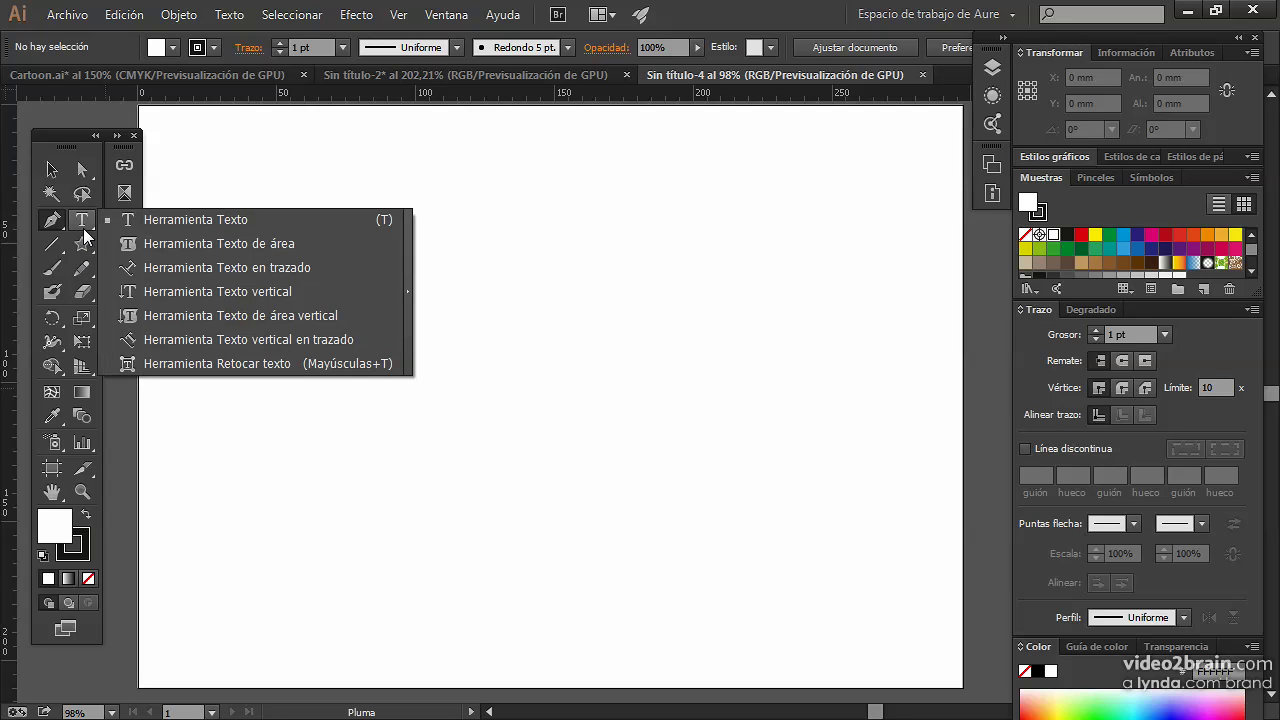
pyautogui.click(409, 296)
pyautogui.moveTo(208, 237); pyautogui.dragTo(513, 188)
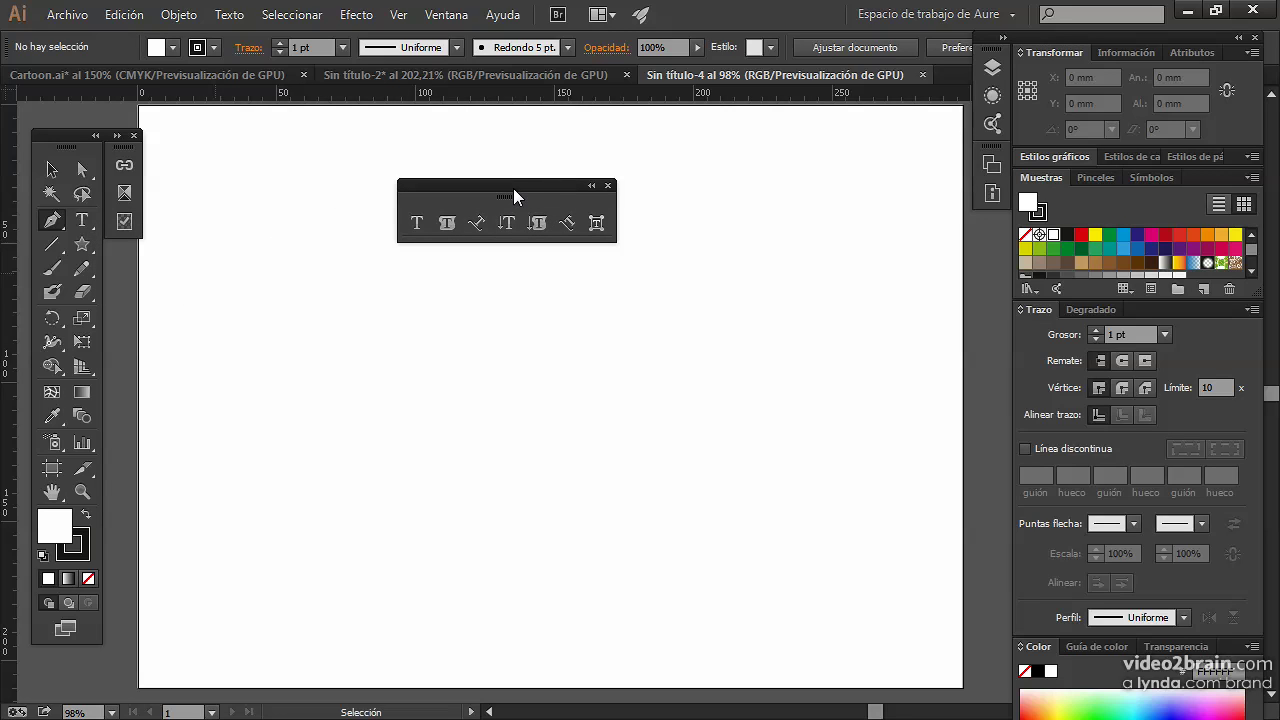
pyautogui.moveTo(67, 143); pyautogui.dragTo(53, 146)
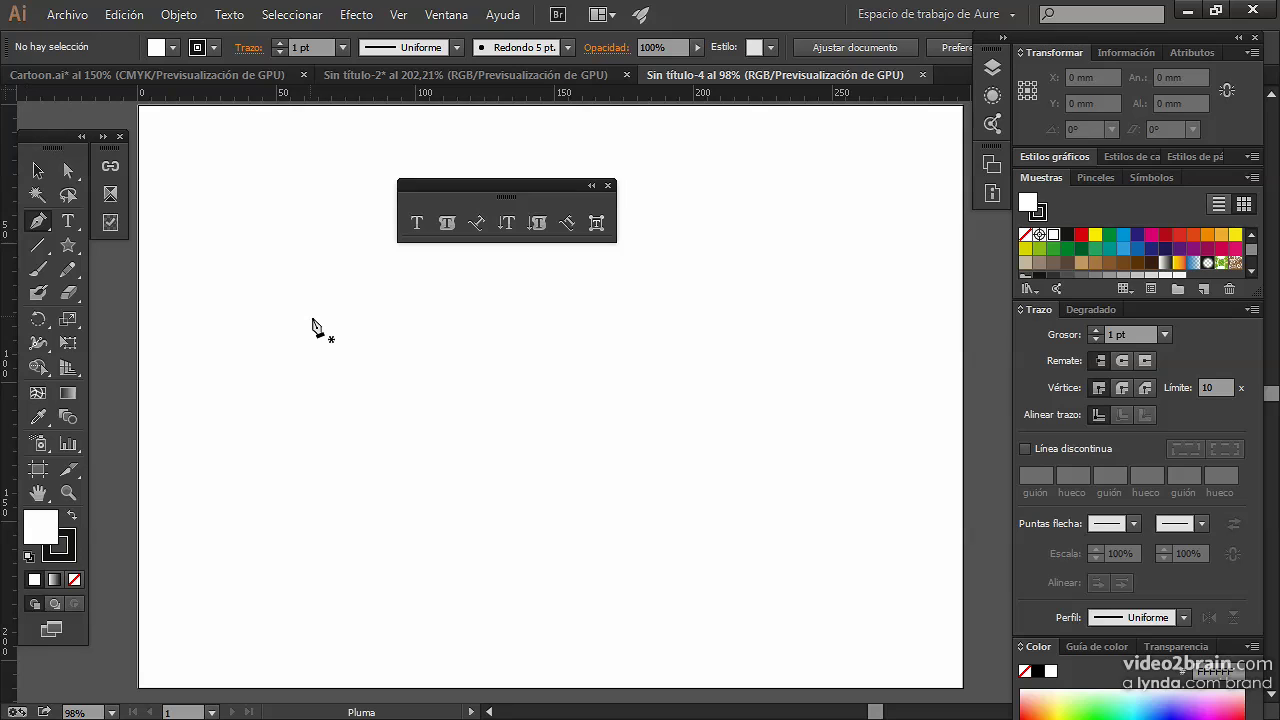
pyautogui.moveTo(469, 191); pyautogui.dragTo(665, 196)
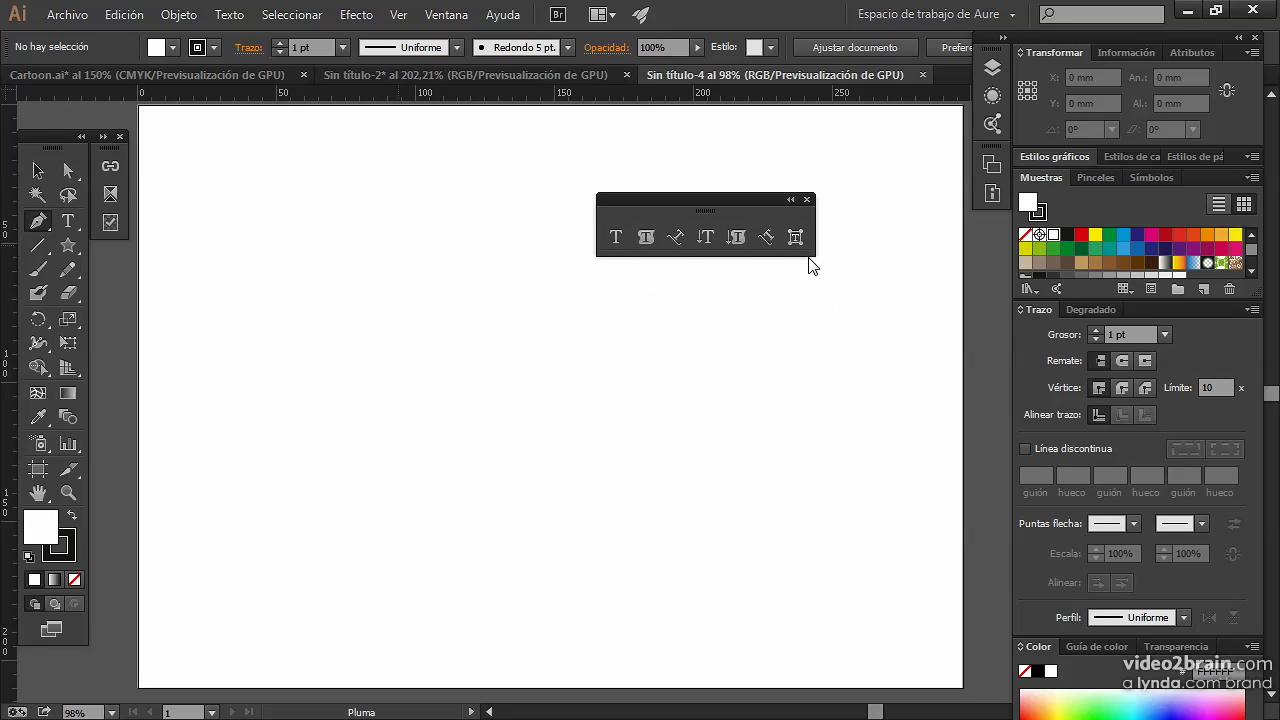
# - Tear off the shape tools as a second floating panel over the artboard
pyautogui.click(72, 244)
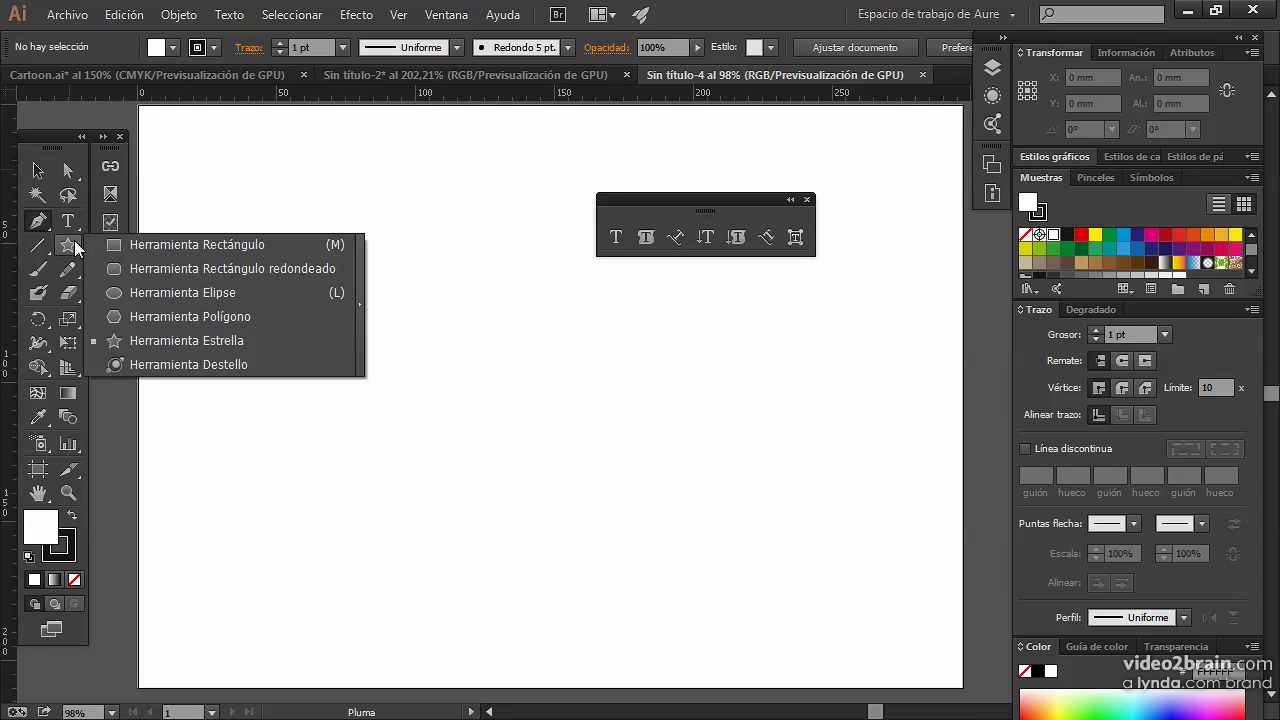
pyautogui.click(362, 312)
pyautogui.moveTo(180, 255); pyautogui.dragTo(447, 248)
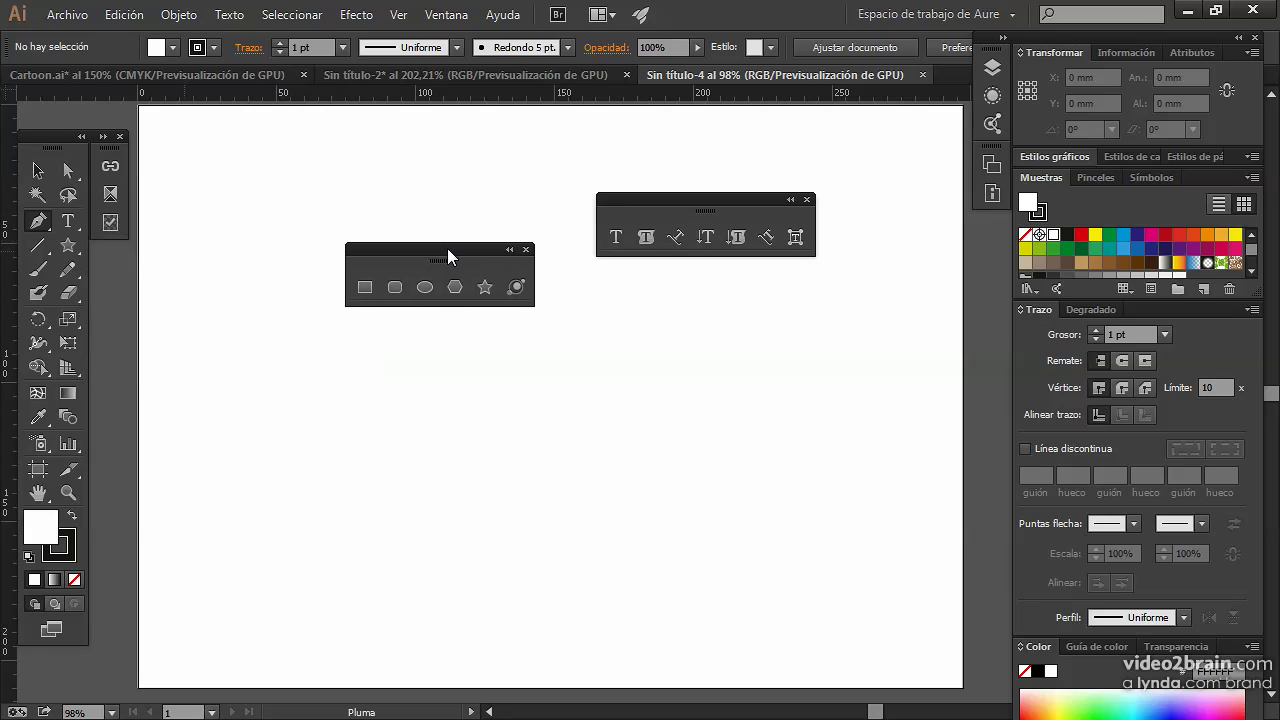
# - Tear off the Type tools again and snap their floating panel against the side of the shape tools panel
pyautogui.click(67, 218)
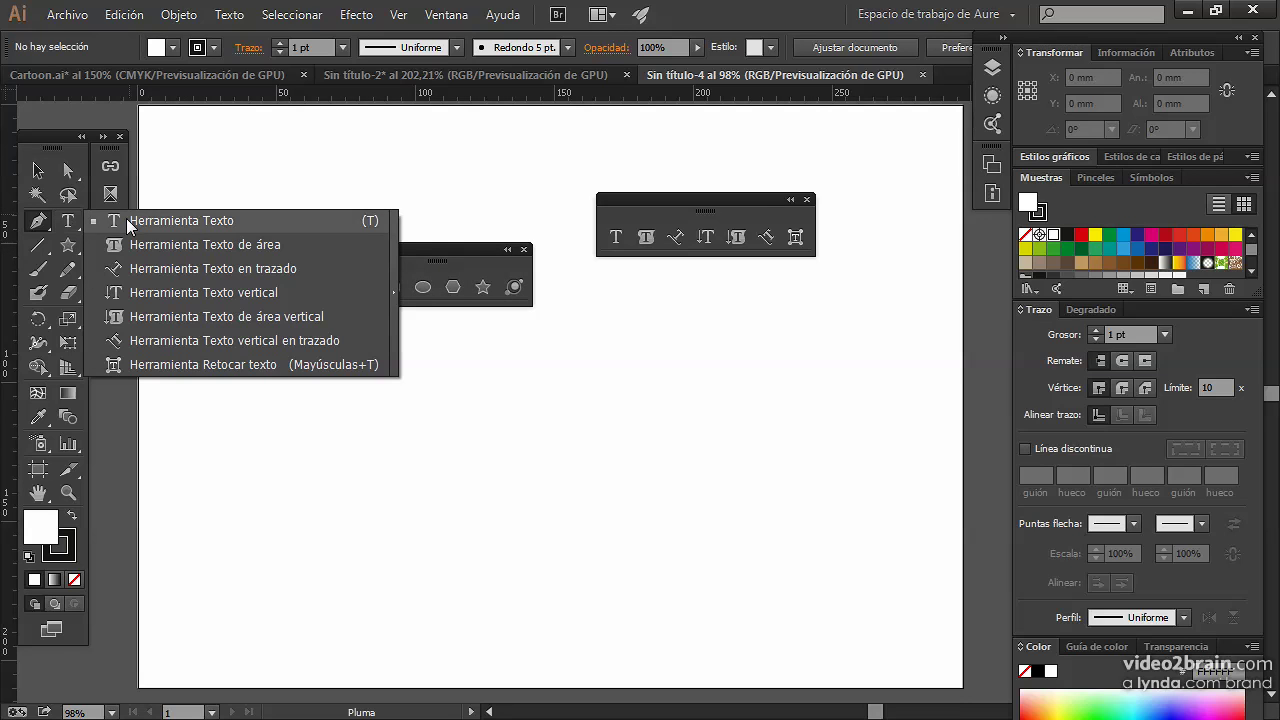
pyautogui.click(394, 269)
pyautogui.moveTo(258, 232); pyautogui.dragTo(645, 252)
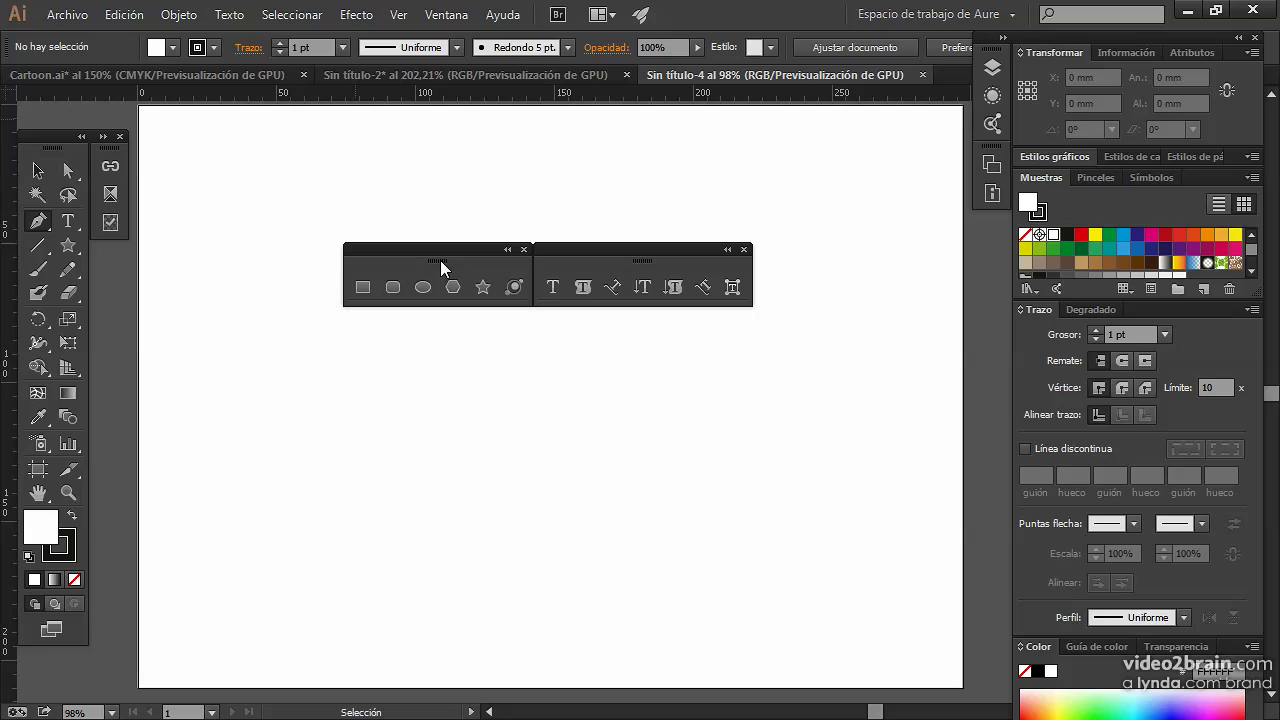
# - Separate the two joined floating panels and place the shape tools panel next to the toolbox
pyautogui.moveTo(440, 267); pyautogui.dragTo(304, 180)
pyautogui.moveTo(648, 256); pyautogui.dragTo(679, 213)
pyautogui.moveTo(300, 172); pyautogui.dragTo(213, 282)
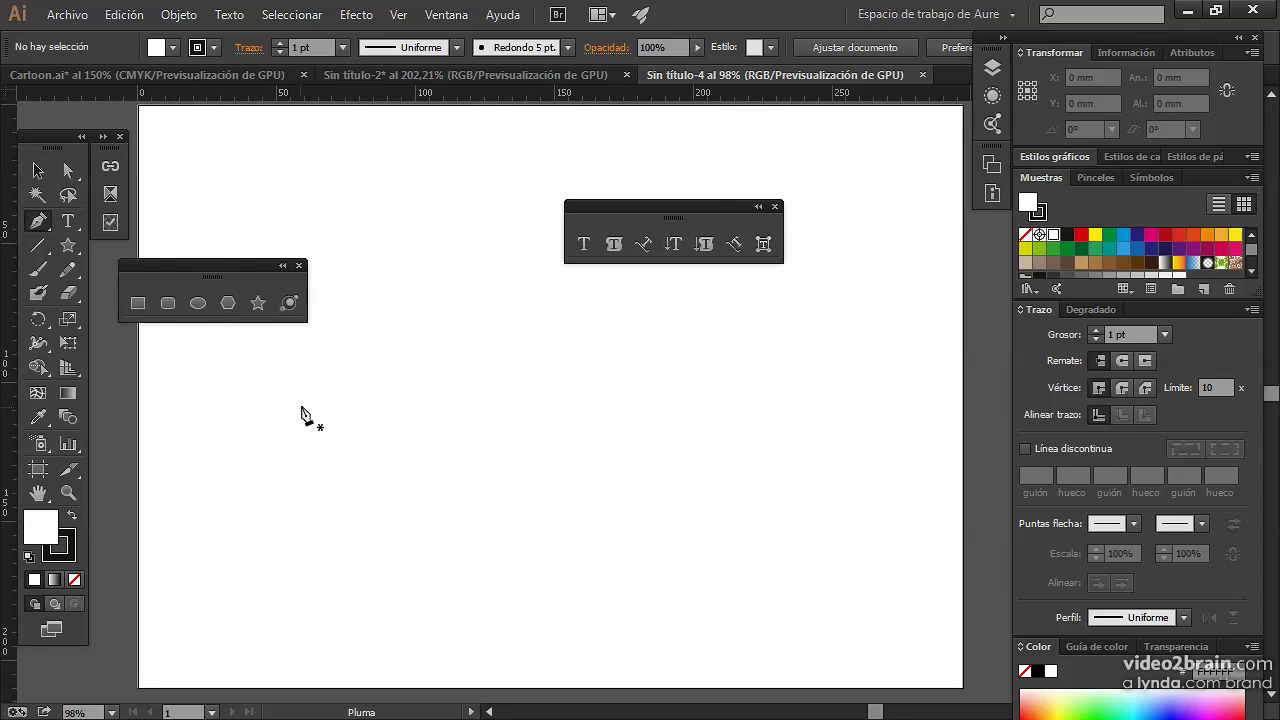
# - Cycle through the shape tools directly in their toolbox slot, ending on the Rectangle tool
pyautogui.click(68, 247)
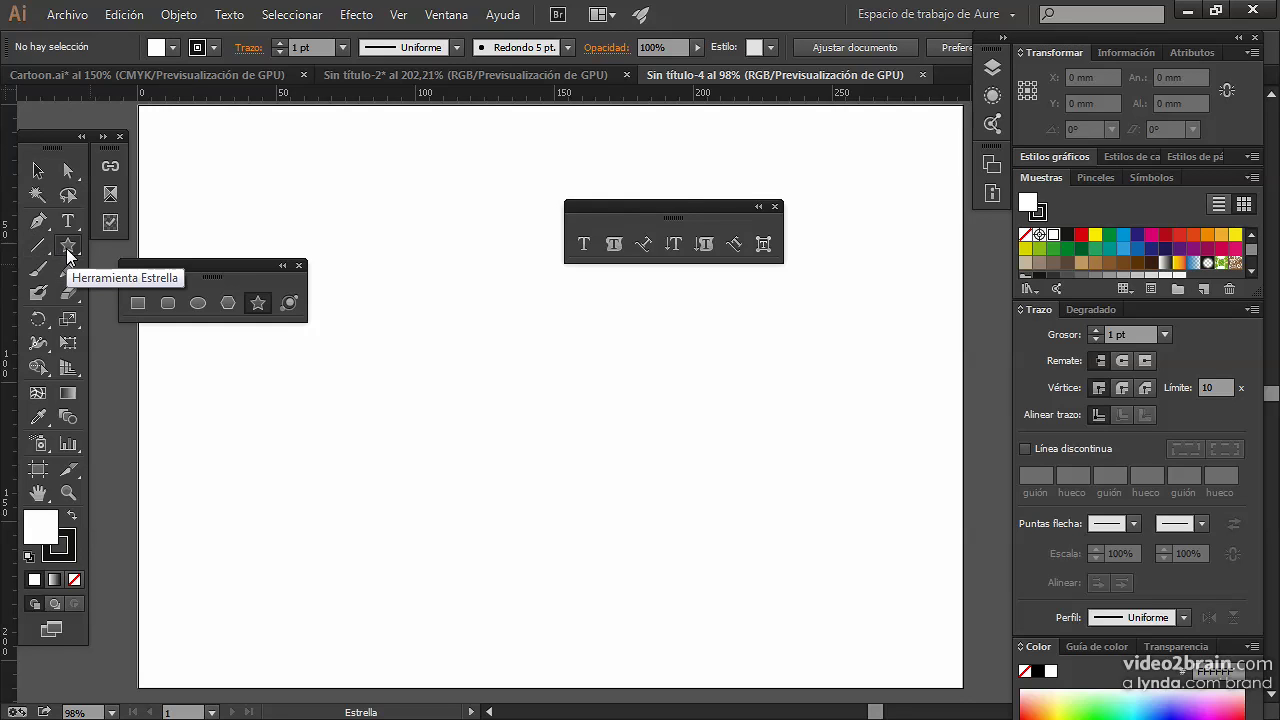
pyautogui.keyDown('alt'); pyautogui.click(68, 250); pyautogui.keyUp('alt')
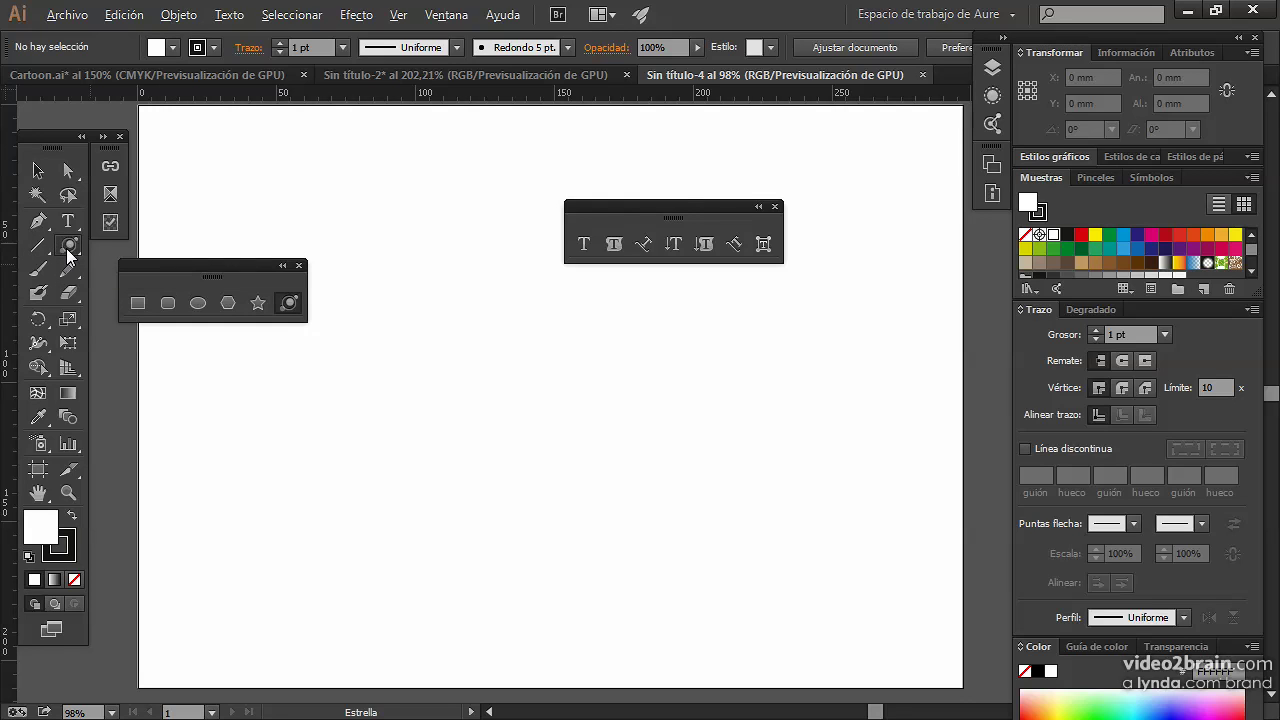
pyautogui.keyDown('alt'); pyautogui.click(68, 250); pyautogui.keyUp('alt')
pyautogui.keyDown('alt'); pyautogui.click(68, 250); pyautogui.keyUp('alt')
pyautogui.keyDown('alt'); pyautogui.click(68, 250); pyautogui.keyUp('alt')
pyautogui.keyDown('alt'); pyautogui.click(68, 250); pyautogui.keyUp('alt')
pyautogui.keyDown('alt'); pyautogui.click(68, 250); pyautogui.keyUp('alt')
pyautogui.keyDown('alt'); pyautogui.click(68, 250); pyautogui.keyUp('alt')
pyautogui.keyDown('alt'); pyautogui.click(68, 250); pyautogui.keyUp('alt')
pyautogui.keyDown('alt'); pyautogui.click(68, 250); pyautogui.keyUp('alt')
pyautogui.keyDown('alt'); pyautogui.click(68, 250); pyautogui.keyUp('alt')
pyautogui.keyDown('alt'); pyautogui.click(68, 250); pyautogui.keyUp('alt')
pyautogui.keyDown('alt'); pyautogui.click(68, 250); pyautogui.keyUp('alt')
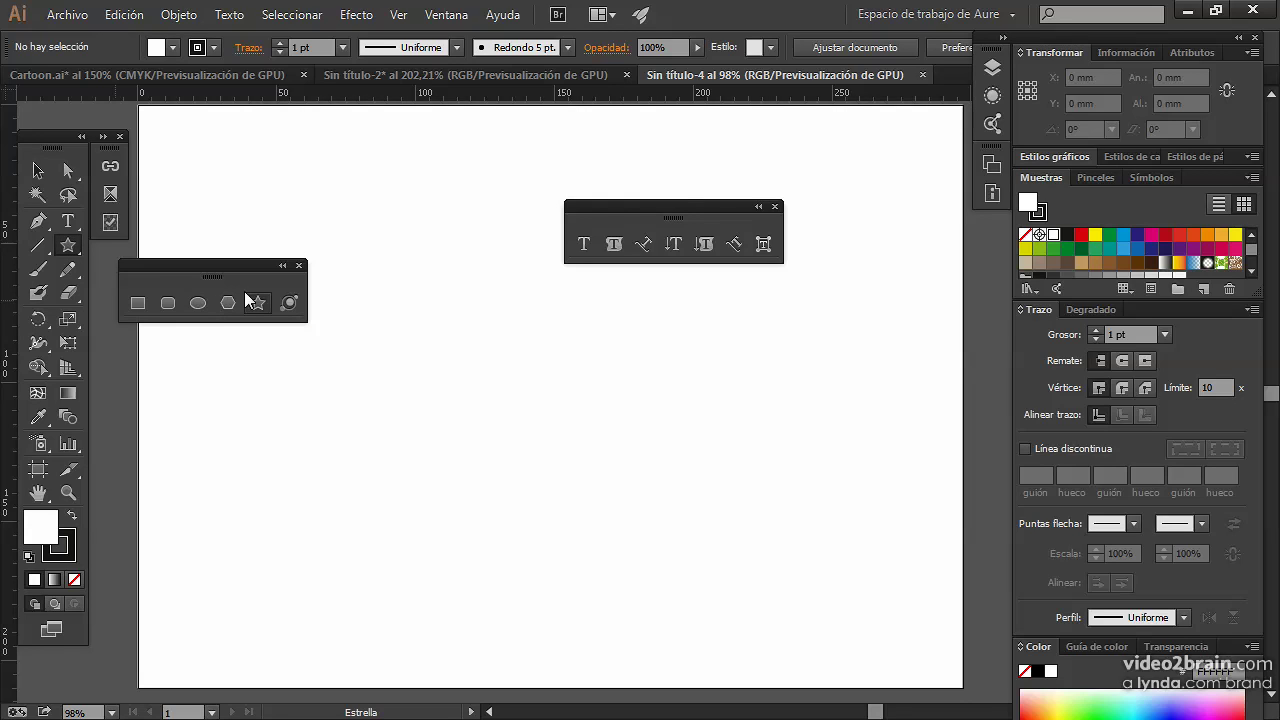
pyautogui.keyDown('alt'); pyautogui.click(68, 250); pyautogui.keyUp('alt')
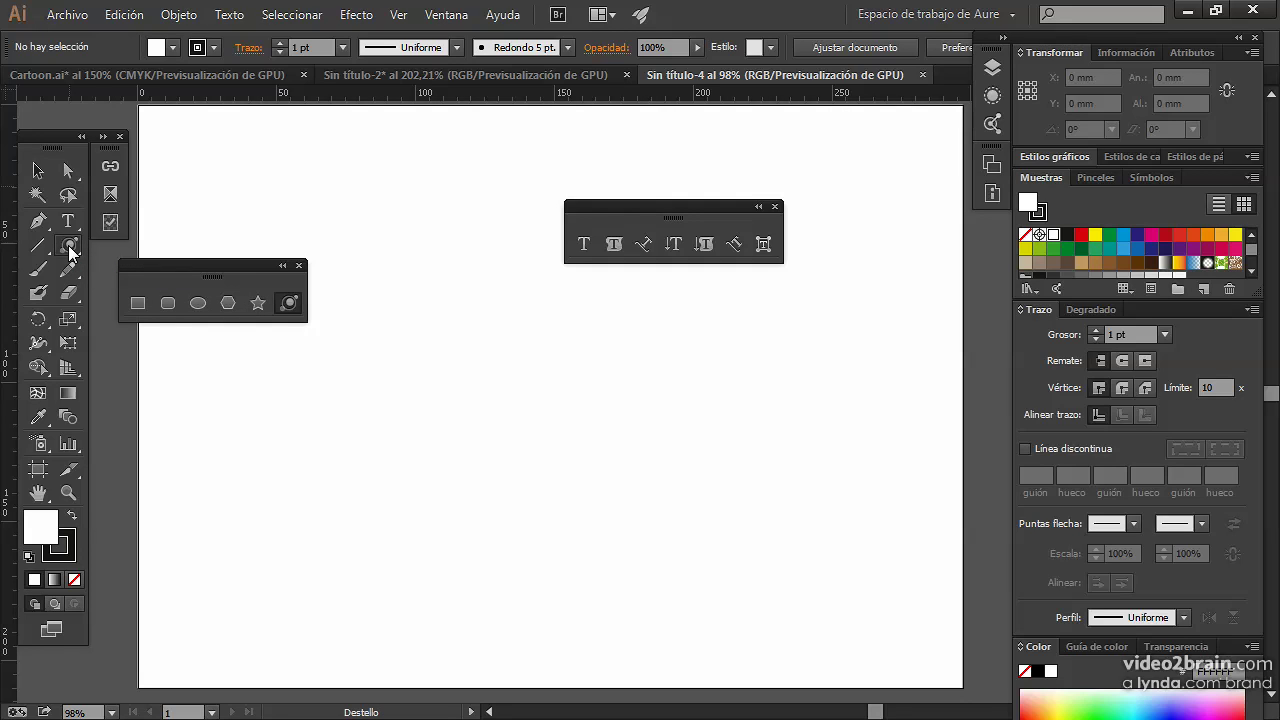
pyautogui.keyDown('alt'); pyautogui.click(70, 252); pyautogui.keyUp('alt')
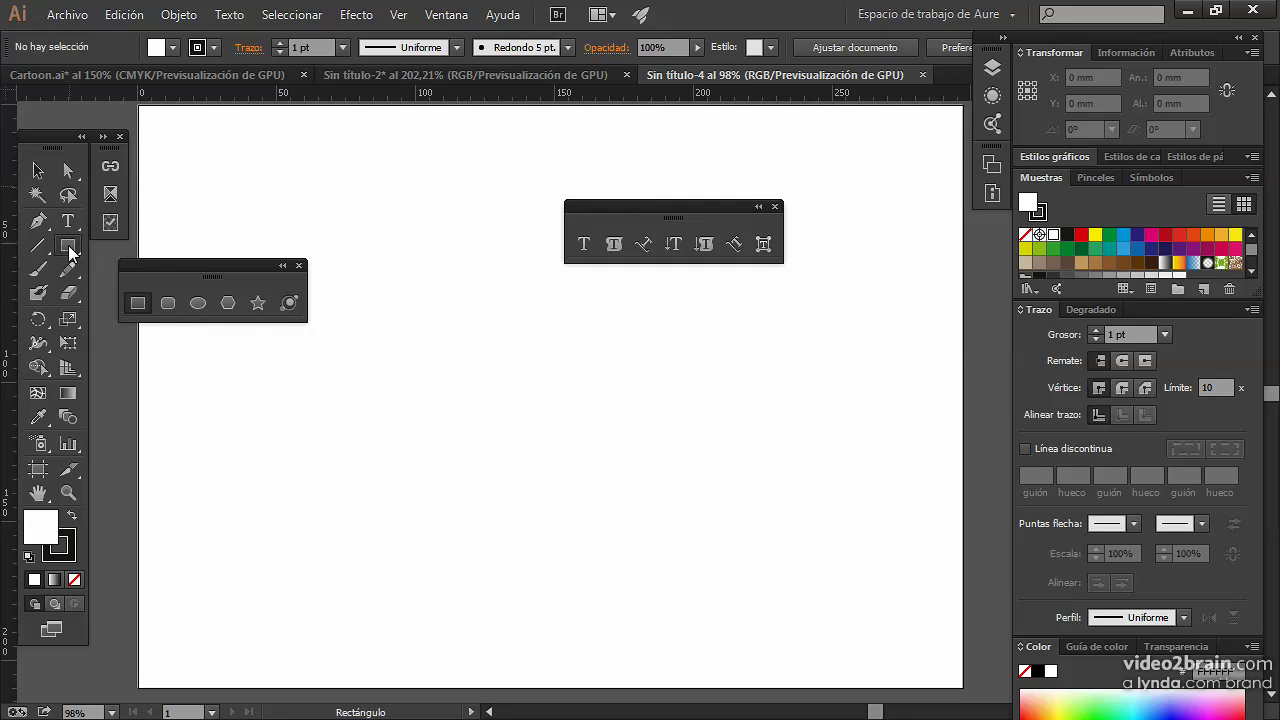
pyautogui.keyDown('alt'); pyautogui.click(70, 252); pyautogui.keyUp('alt')
# - Close both floating tool panels and tear off the shape tools again near the artboard's upper edge
pyautogui.moveTo(70, 252); pyautogui.dragTo(305, 157)
pyautogui.click(410, 157)
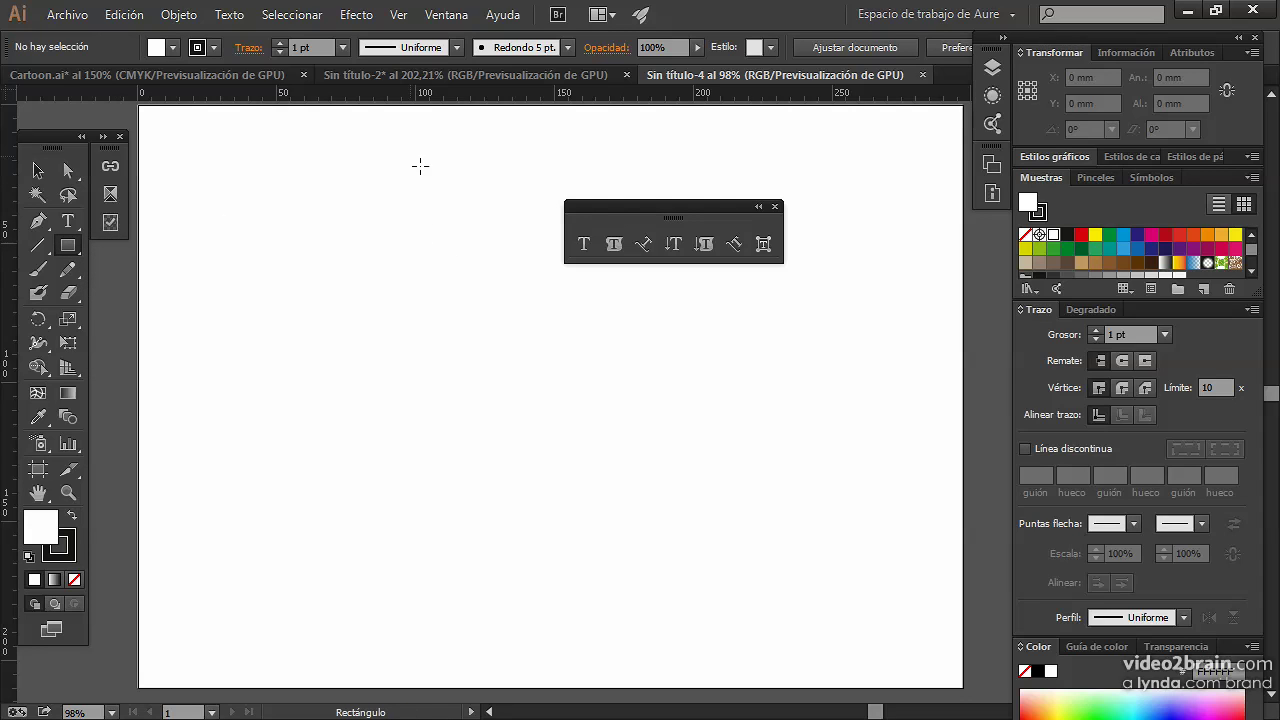
pyautogui.click(774, 206)
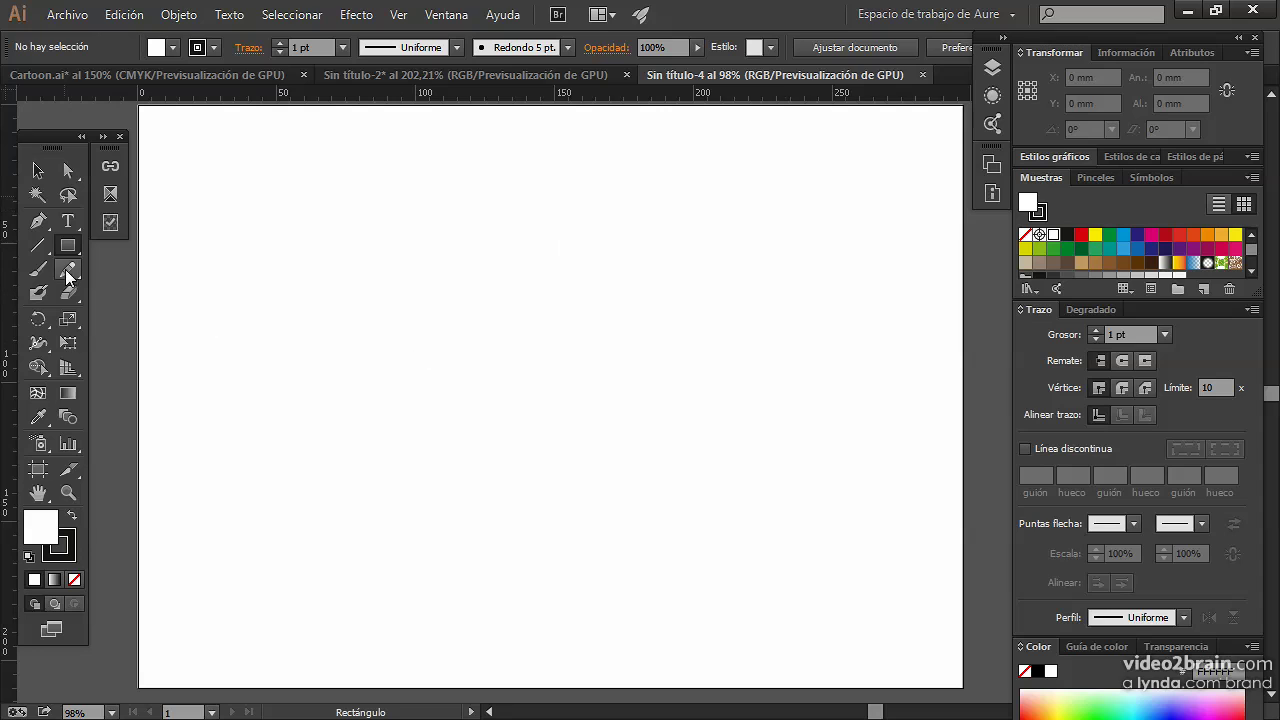
pyautogui.moveTo(72, 245); pyautogui.dragTo(360, 304)
pyautogui.moveTo(188, 259); pyautogui.dragTo(372, 159)
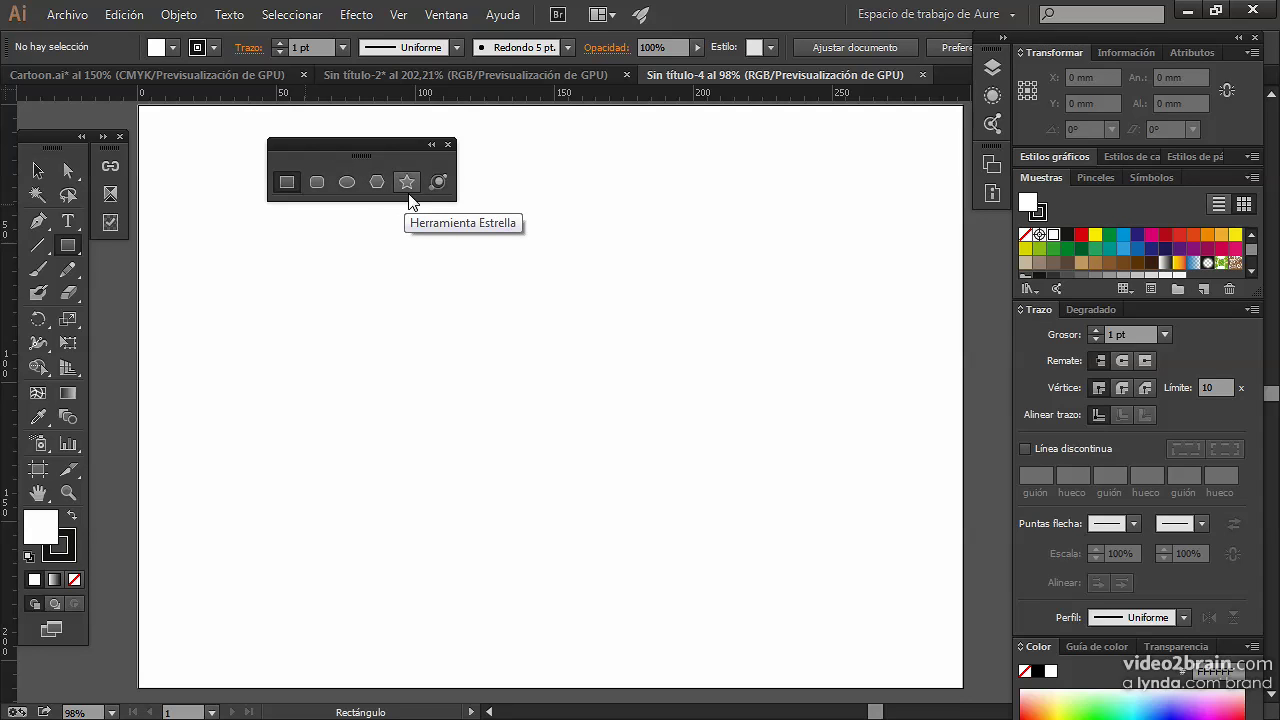
# - Draw a rectangle about 67 × 78 mm, resize it to about 97 × 49 mm, and remove it
pyautogui.moveTo(352, 323); pyautogui.dragTo(468, 431)
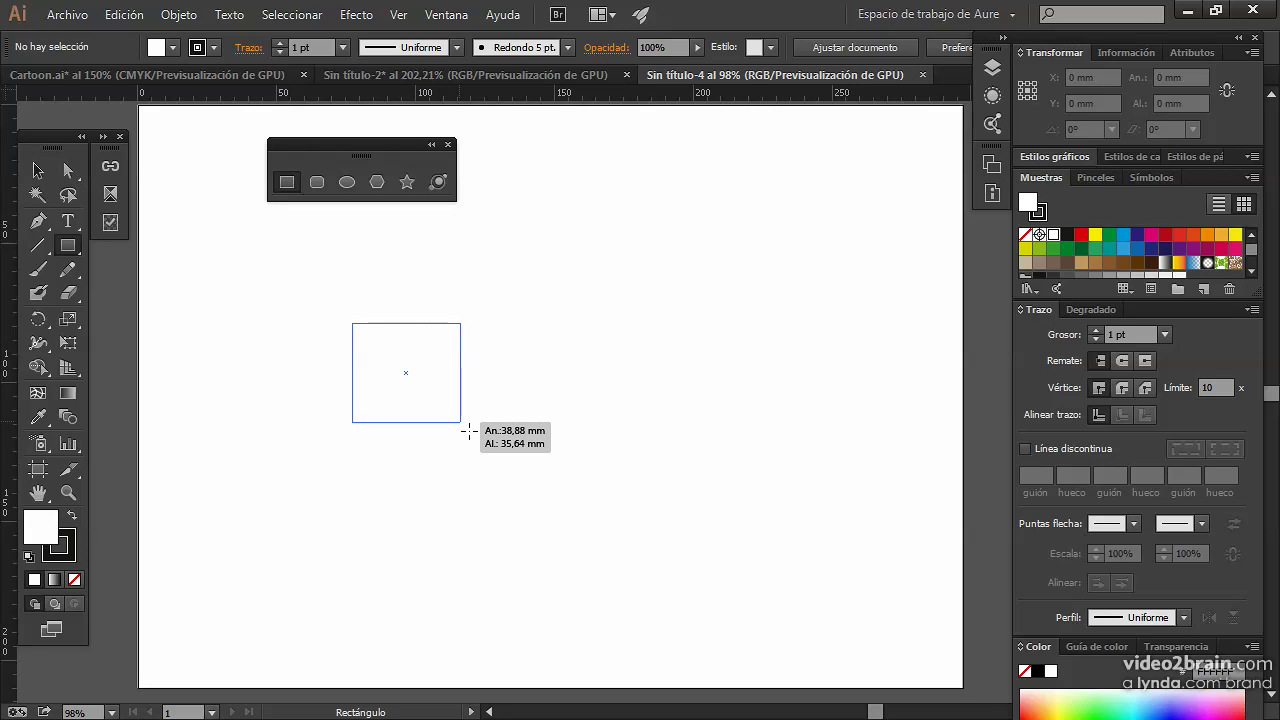
pyautogui.moveTo(468, 431)
pyautogui.mouseDown()
pyautogui.moveTo(554, 514)
pyautogui.moveTo(236, 218)
pyautogui.moveTo(485, 452)
pyautogui.moveTo(385, 356)
pyautogui.moveTo(472, 422)
pyautogui.moveTo(474, 406)
pyautogui.moveTo(481, 441)
pyautogui.moveTo(468, 434)
pyautogui.moveTo(524, 426)
pyautogui.moveTo(484, 439)
pyautogui.moveTo(501, 407)
pyautogui.moveTo(460, 457)
pyautogui.moveTo(320, 503)
pyautogui.moveTo(560, 414)
pyautogui.moveTo(765, 266)
pyautogui.moveTo(622, 297)
pyautogui.moveTo(337, 300)
pyautogui.moveTo(378, 352)
pyautogui.moveTo(363, 457)
pyautogui.moveTo(377, 439)
pyautogui.mouseUp()
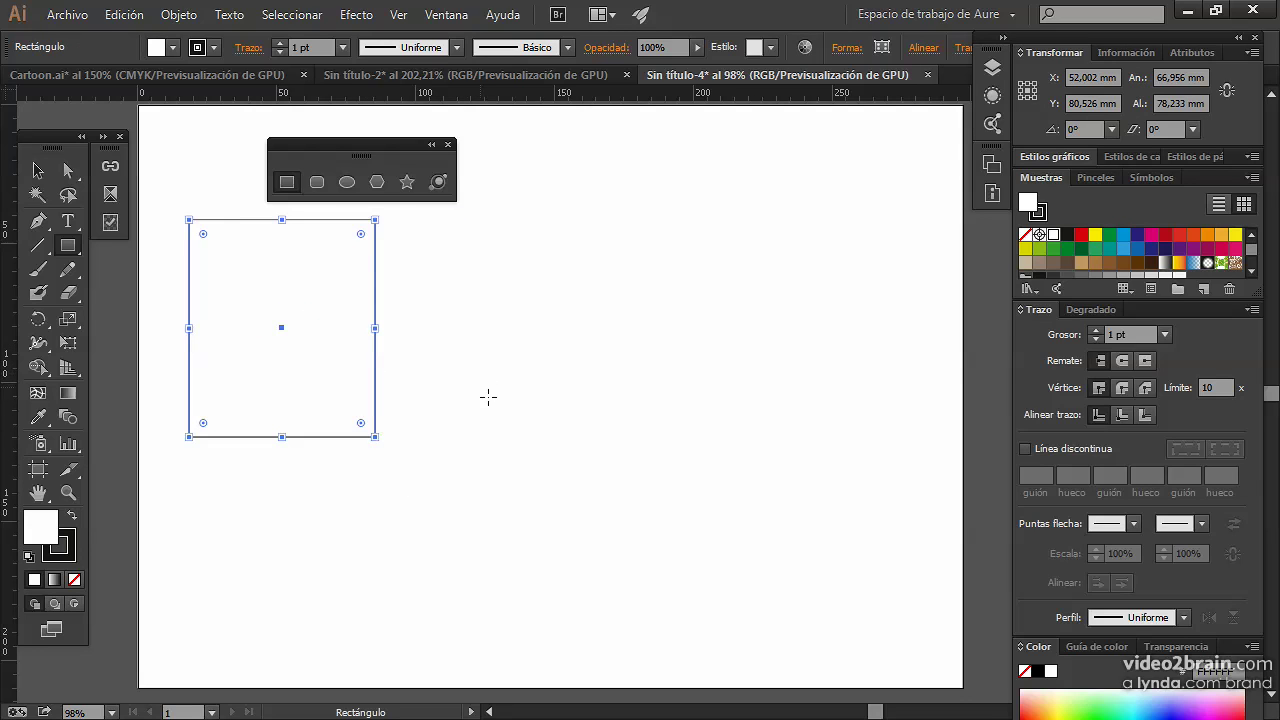
pyautogui.moveTo(375, 219); pyautogui.dragTo(463, 304)
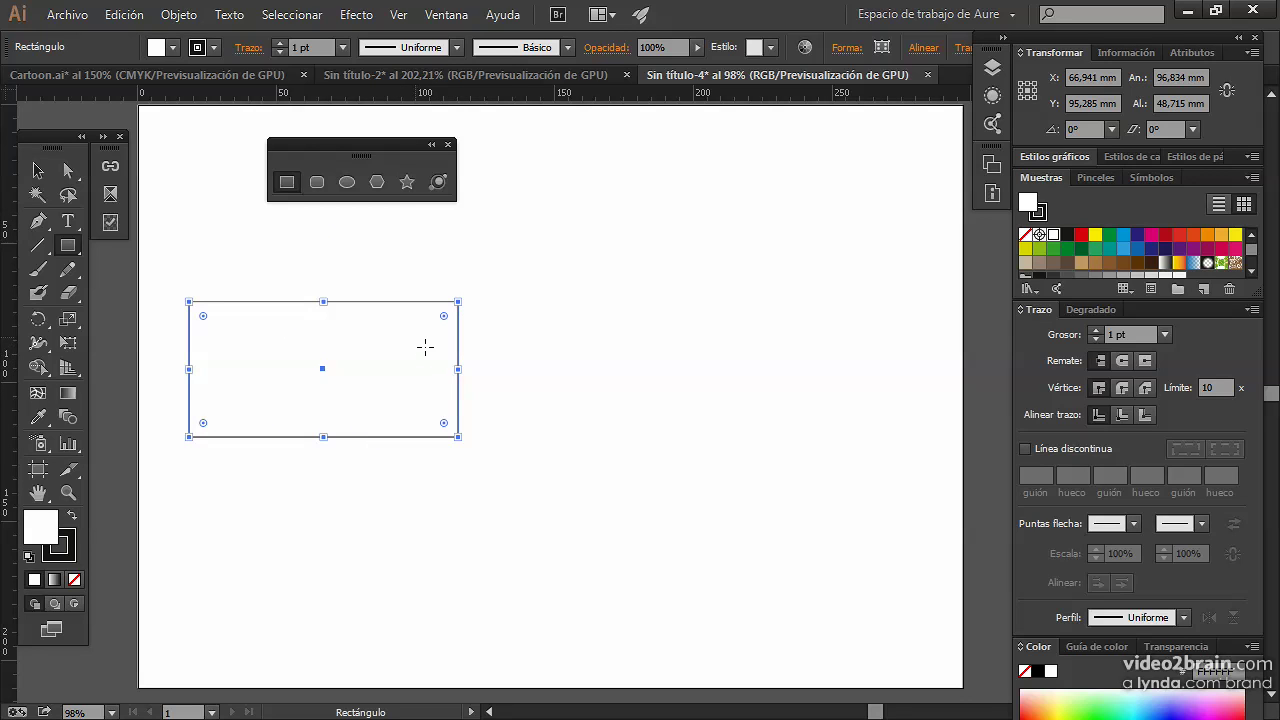
pyautogui.hotkey('ctrl', 'shift', 'a')
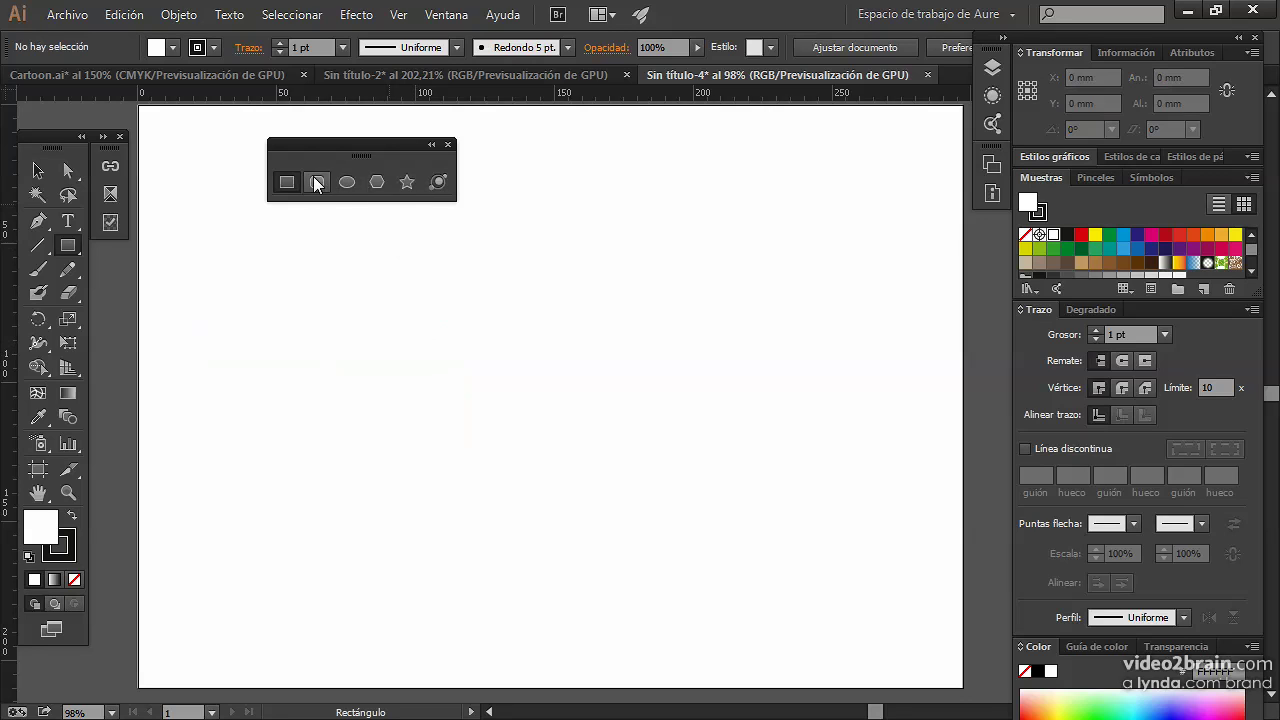
# - Draw a trial star freehand on the artboard with the Star tool and undo it
pyautogui.click(347, 182)
pyautogui.click(406, 184)
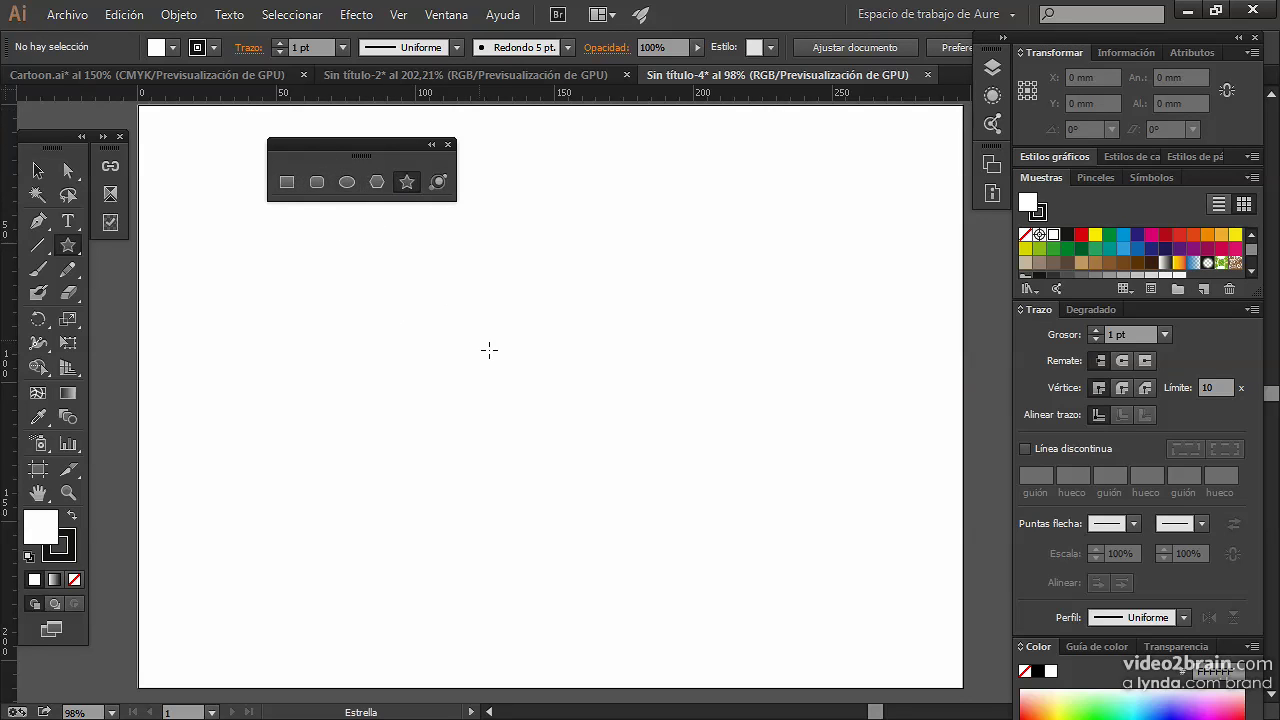
pyautogui.moveTo(478, 370); pyautogui.dragTo(562, 444)
pyautogui.hotkey('ctrl', 'z')
# - Create a five-pointed star by numeric values, with radius 1 of 37,2367 mm and radius 2 of 18,6183 mm, mid-artboard
pyautogui.click(496, 368)
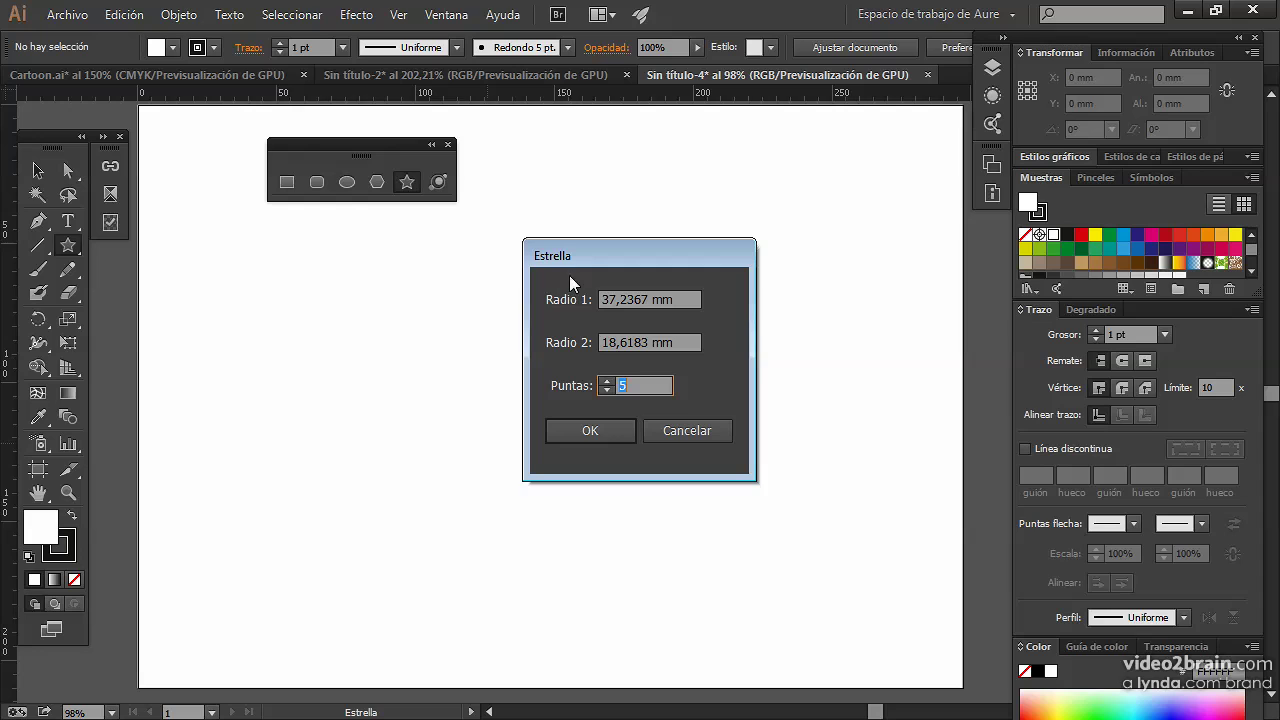
pyautogui.moveTo(587, 250); pyautogui.dragTo(529, 131)
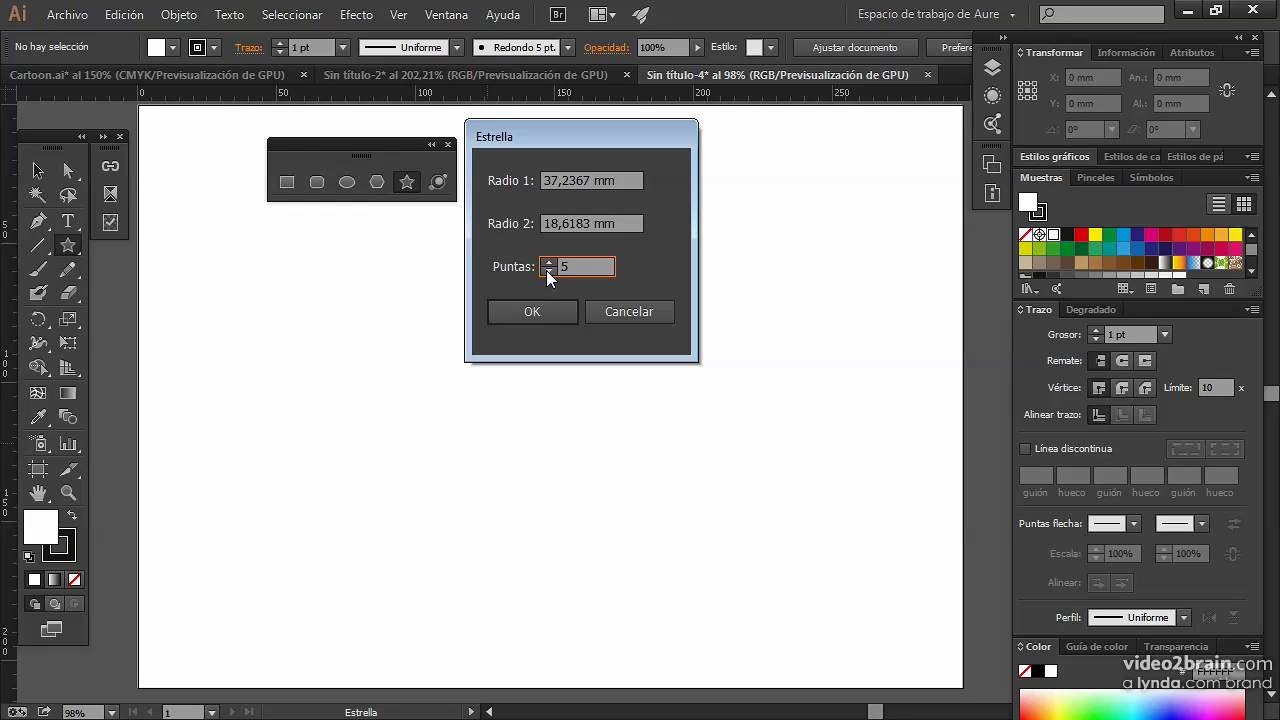
pyautogui.click(590, 180)
pyautogui.click(585, 223)
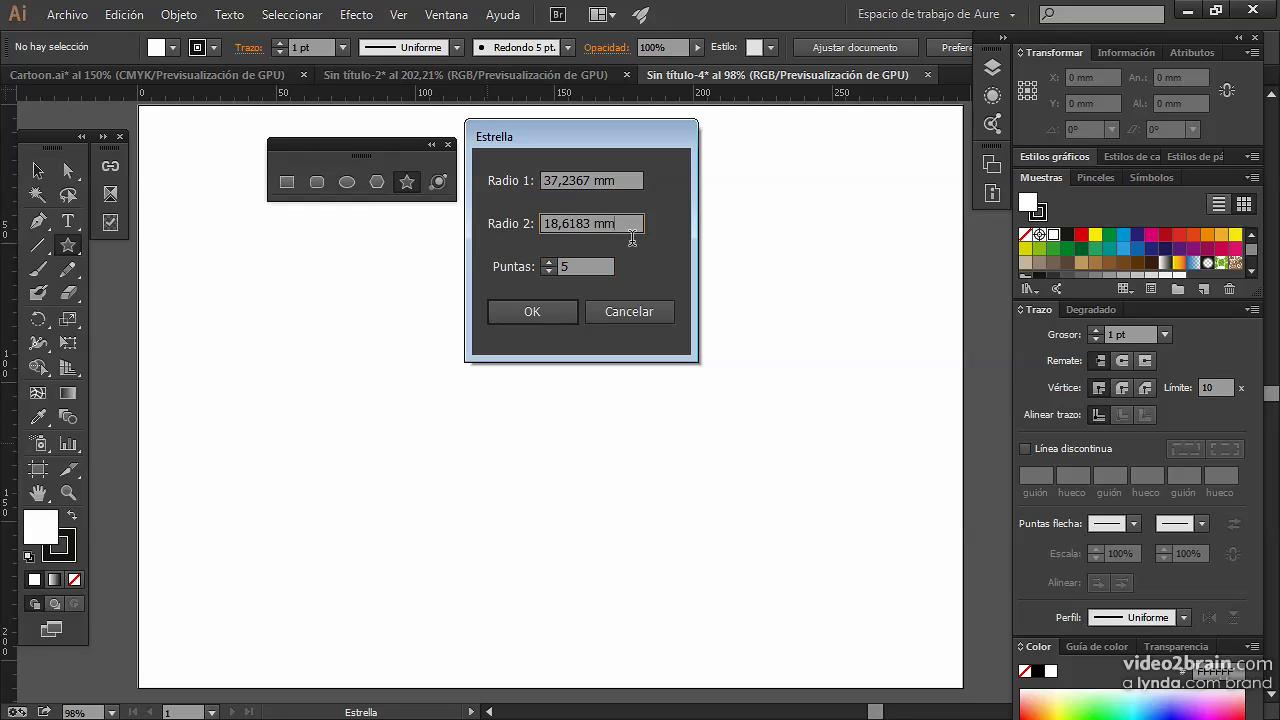
pyautogui.click(554, 314)
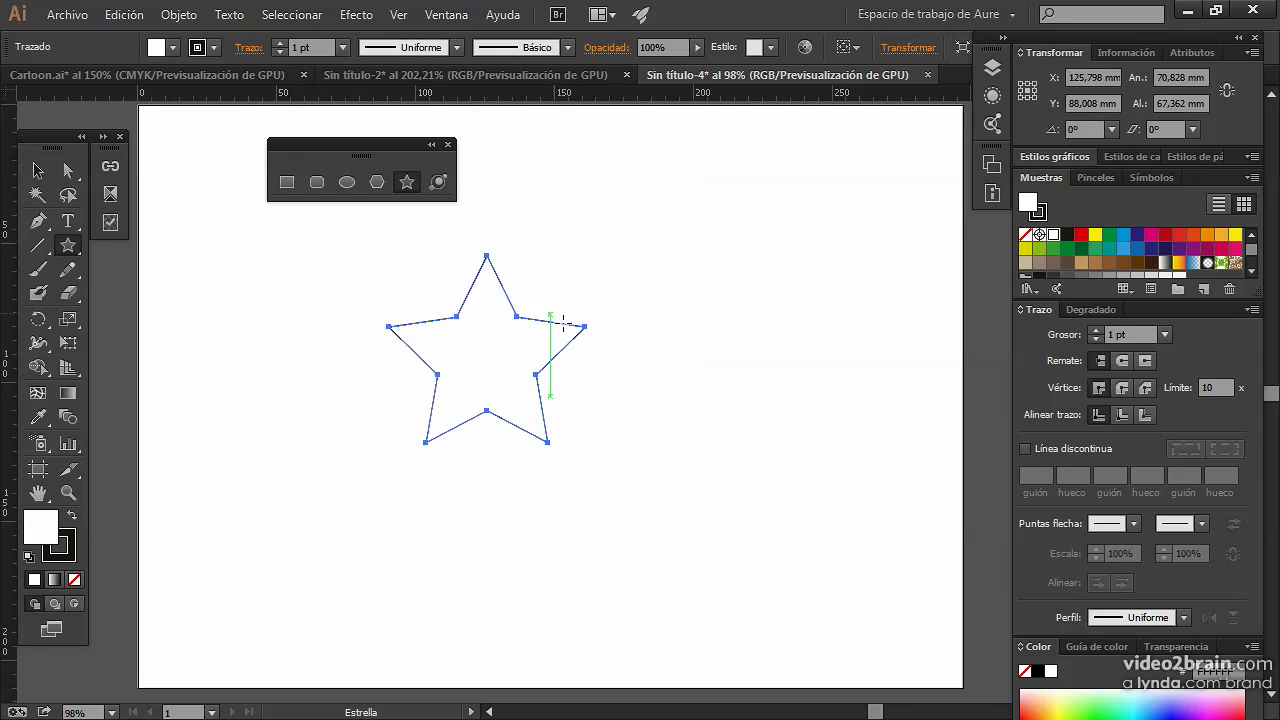
# - Create a rounded rectangle beside the star, 66,9558 mm wide and 78,2329 mm high, with a 4,2333 mm corner radius
pyautogui.click(317, 182)
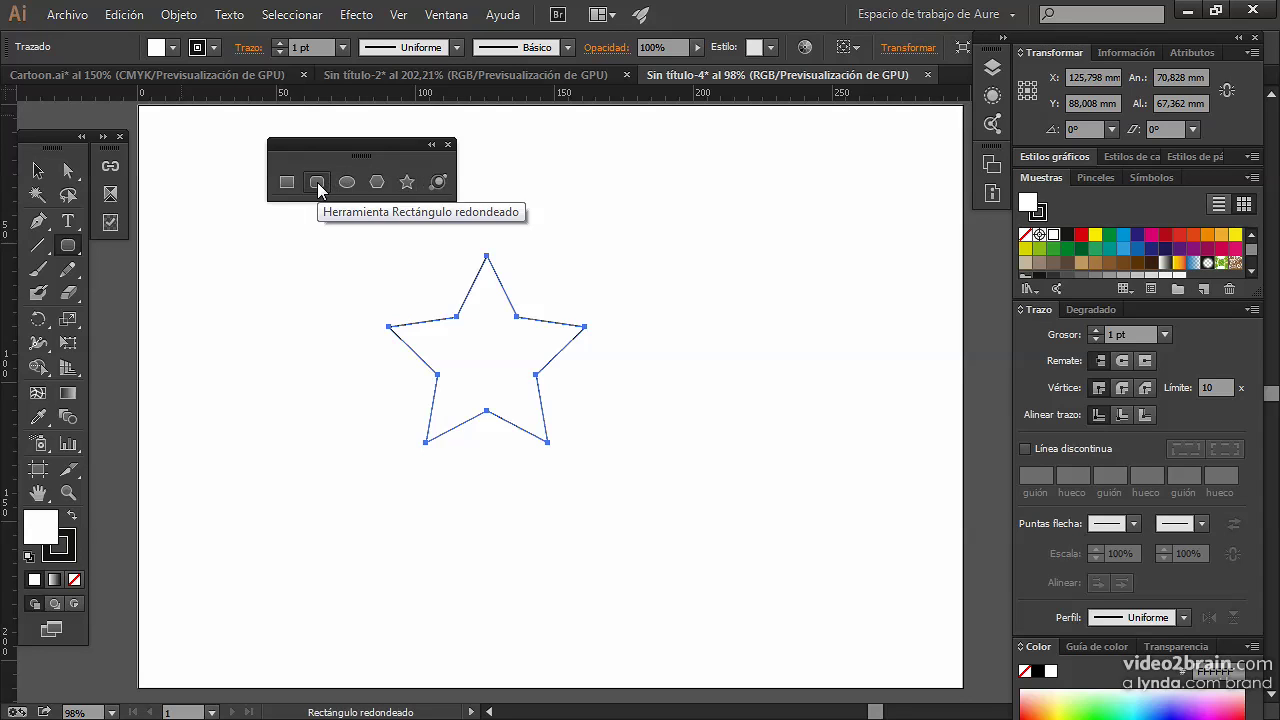
pyautogui.click(668, 300)
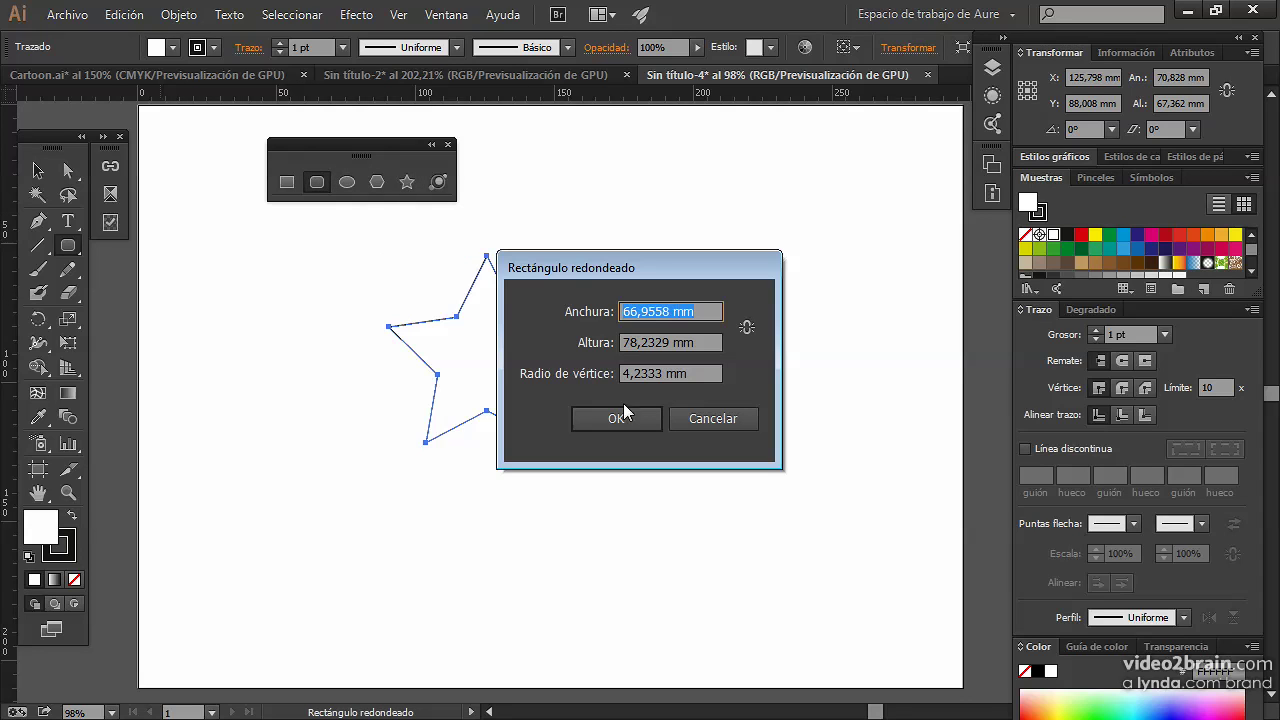
pyautogui.press('Tab')
pyautogui.press('Tab')
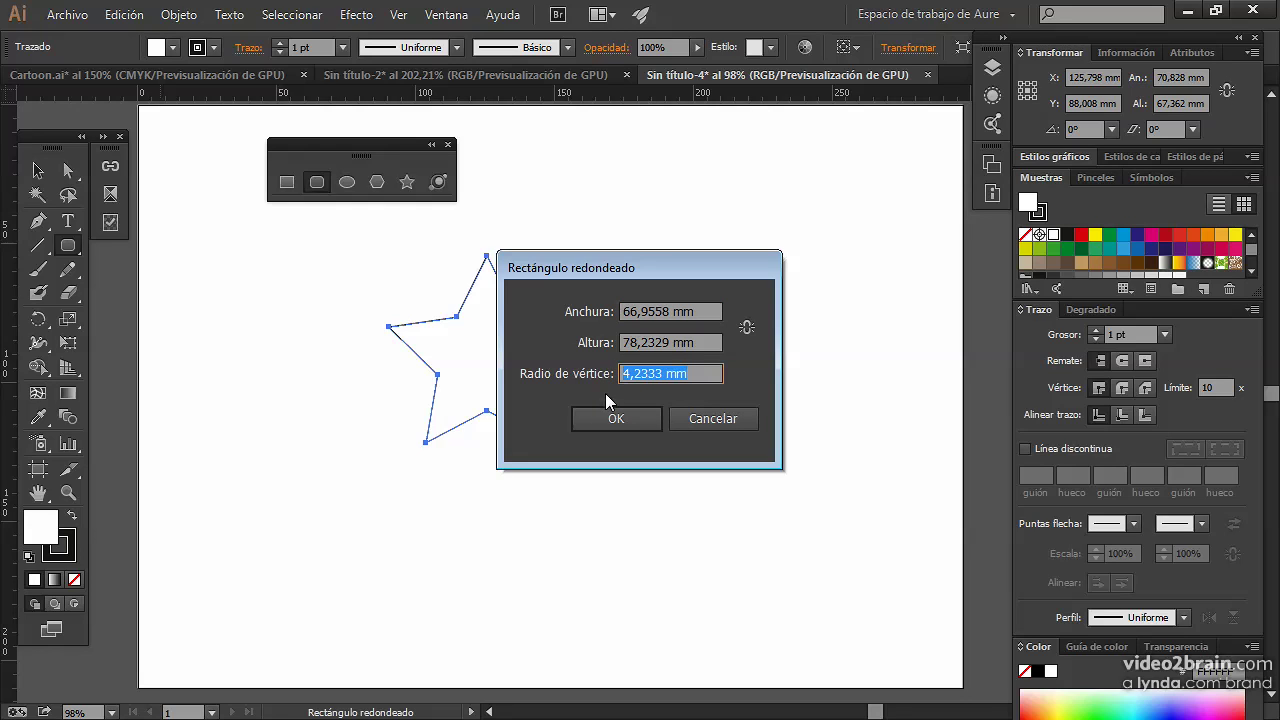
pyautogui.click(617, 420)
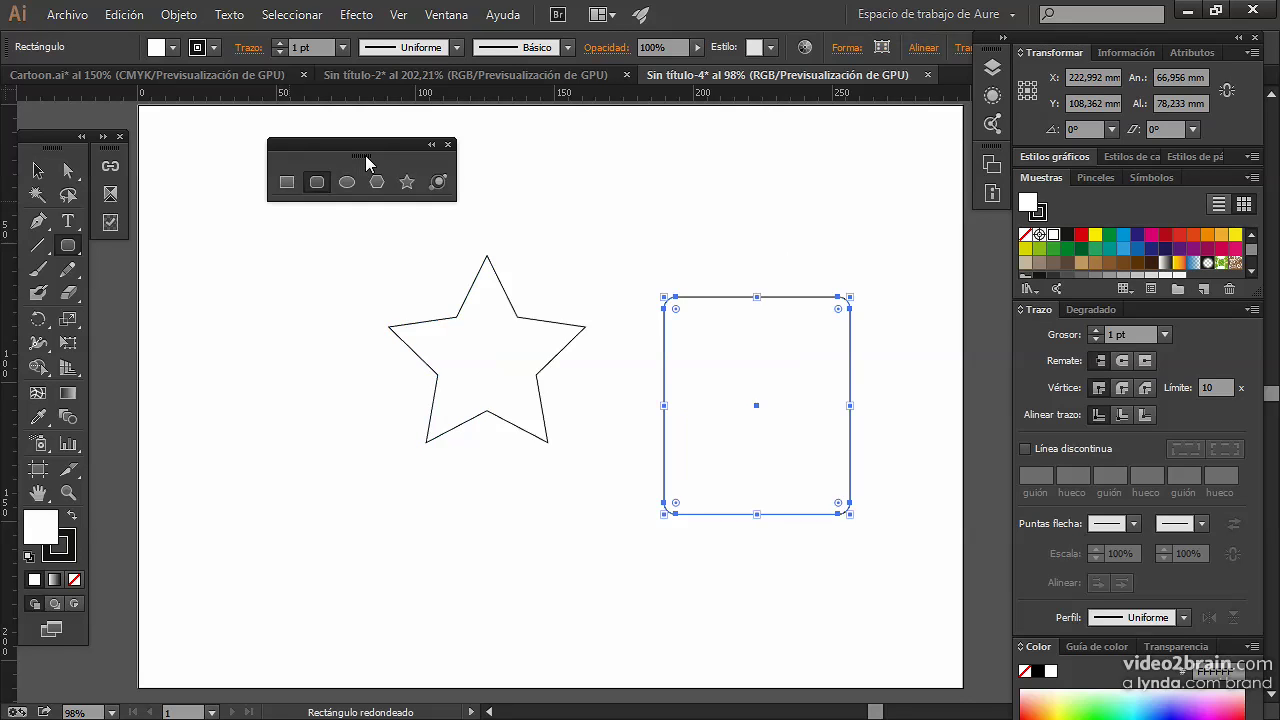